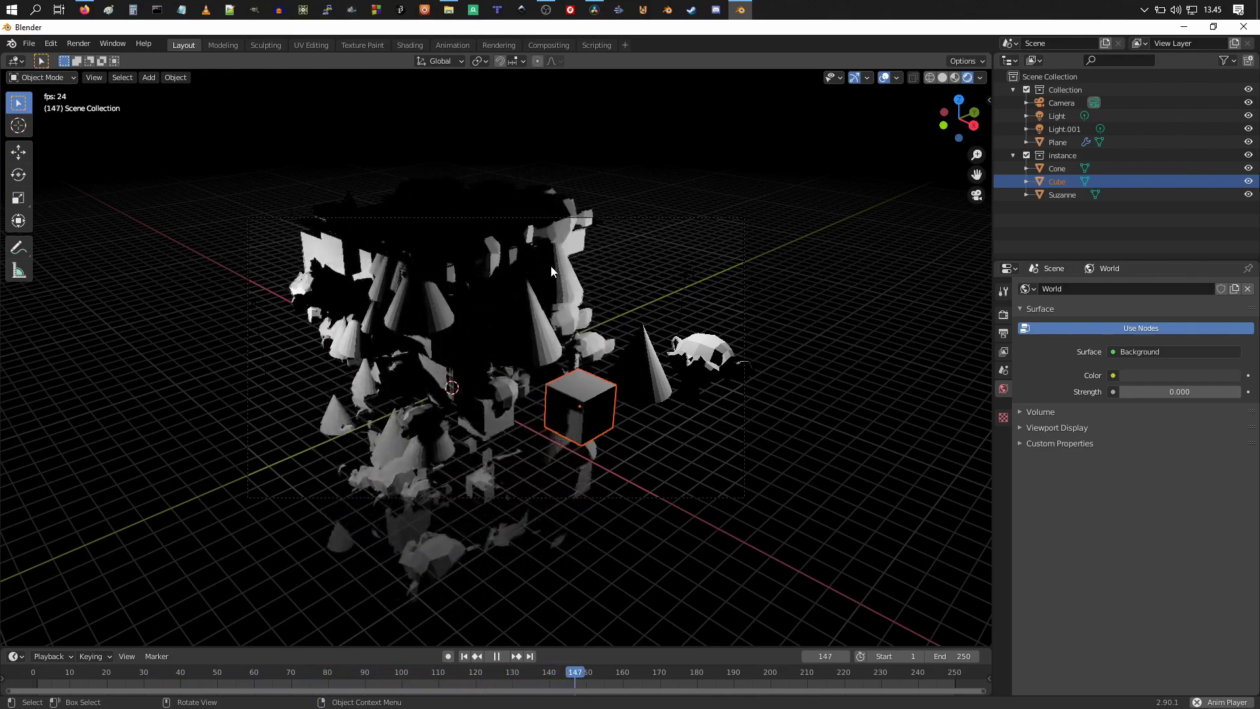
Render the current particle scene frame, then close the render result
key(F12)
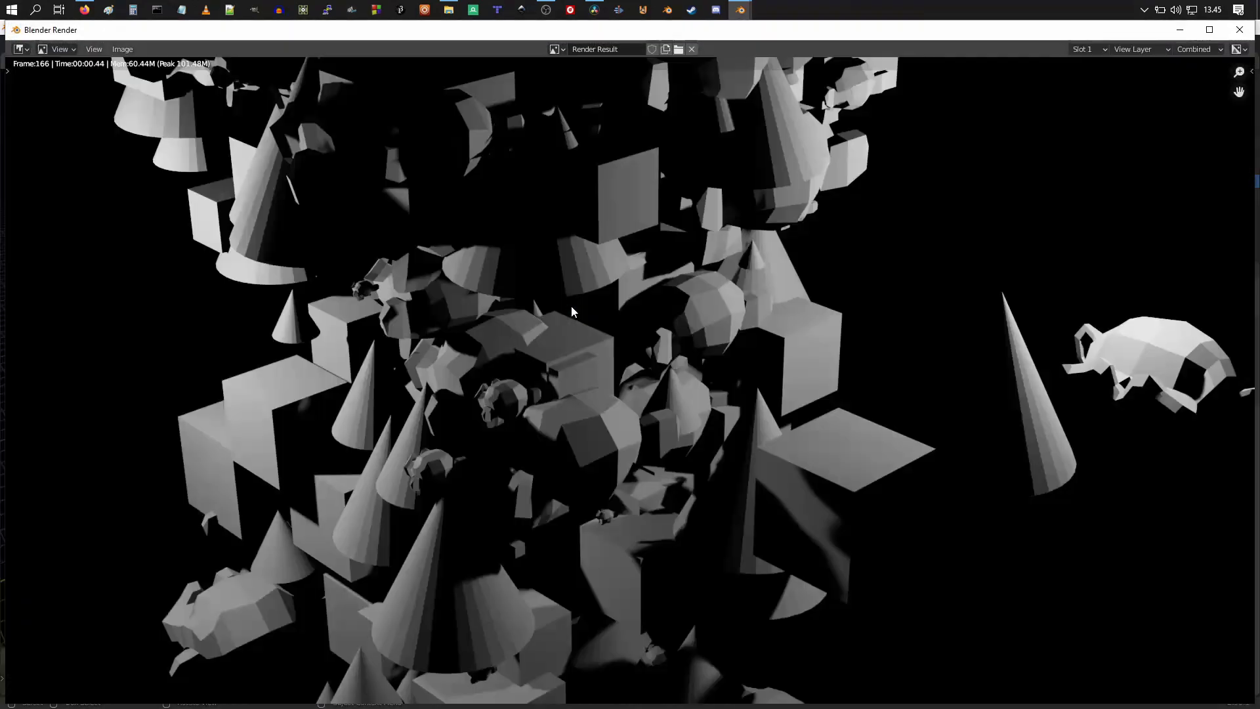
scroll(840, 399, down, 2)
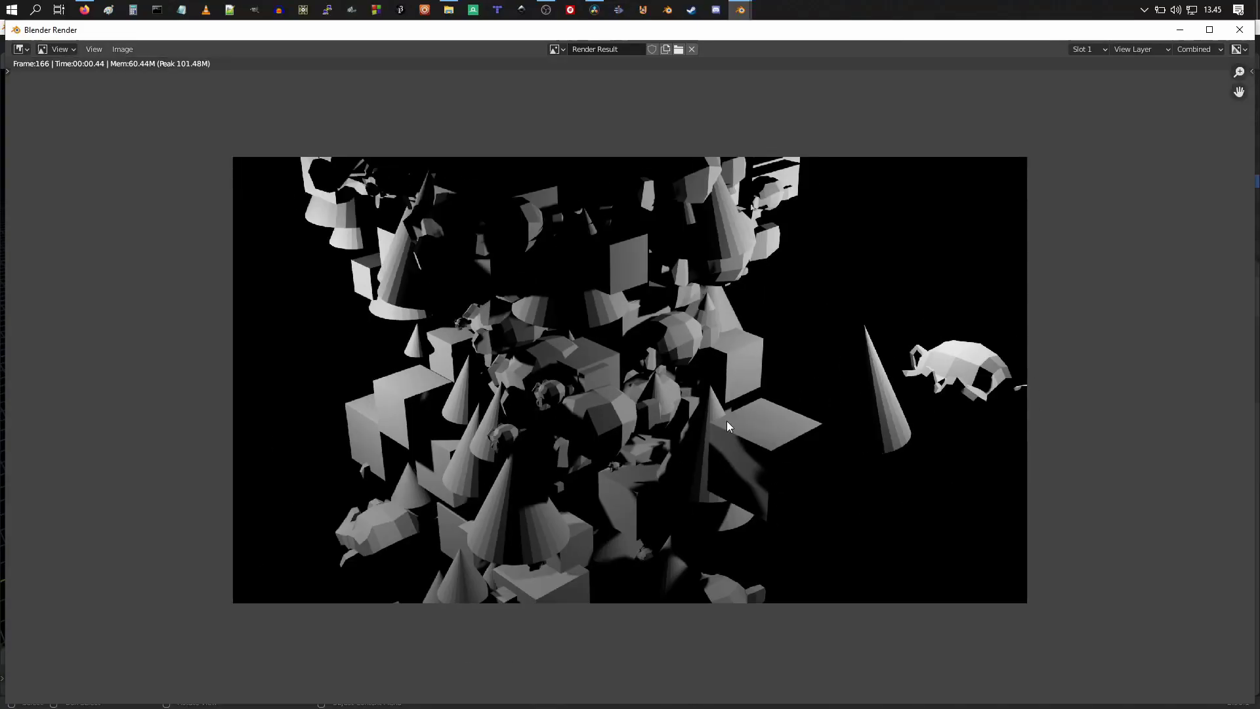
key(Escape)
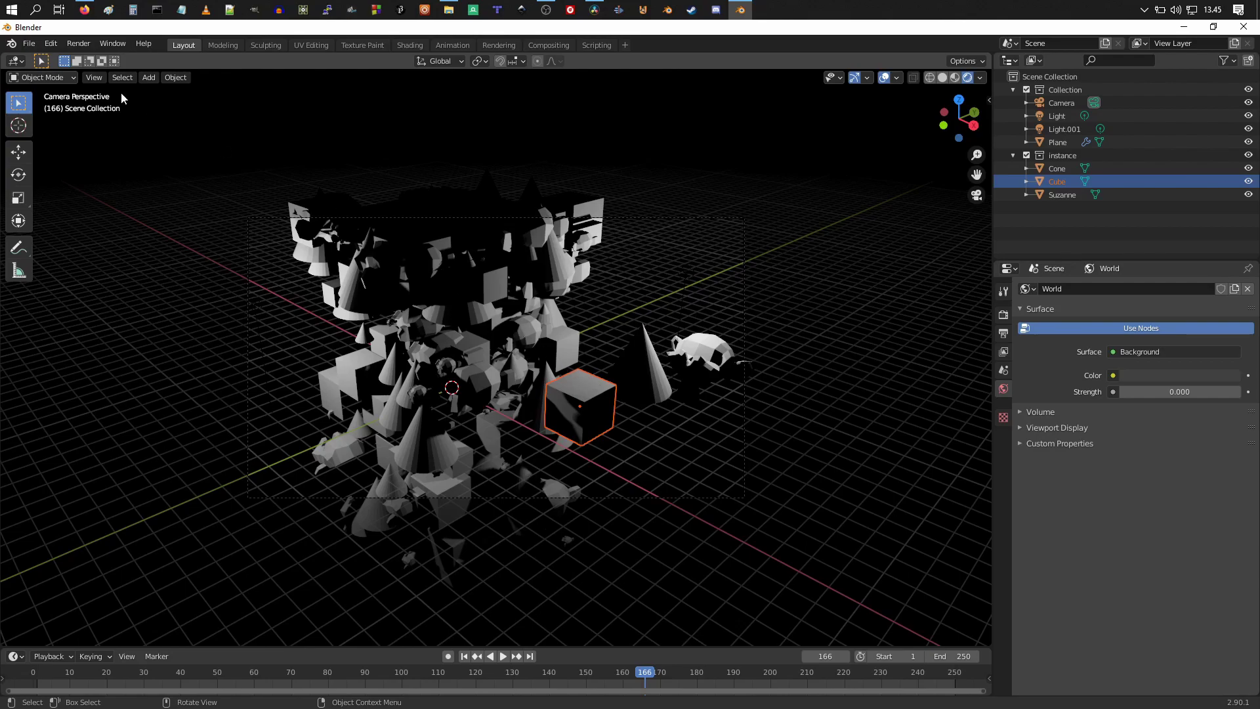
Start a new General project without saving the old scene, then orbit around the default cube
click(29, 44)
mouse_move(45, 59)
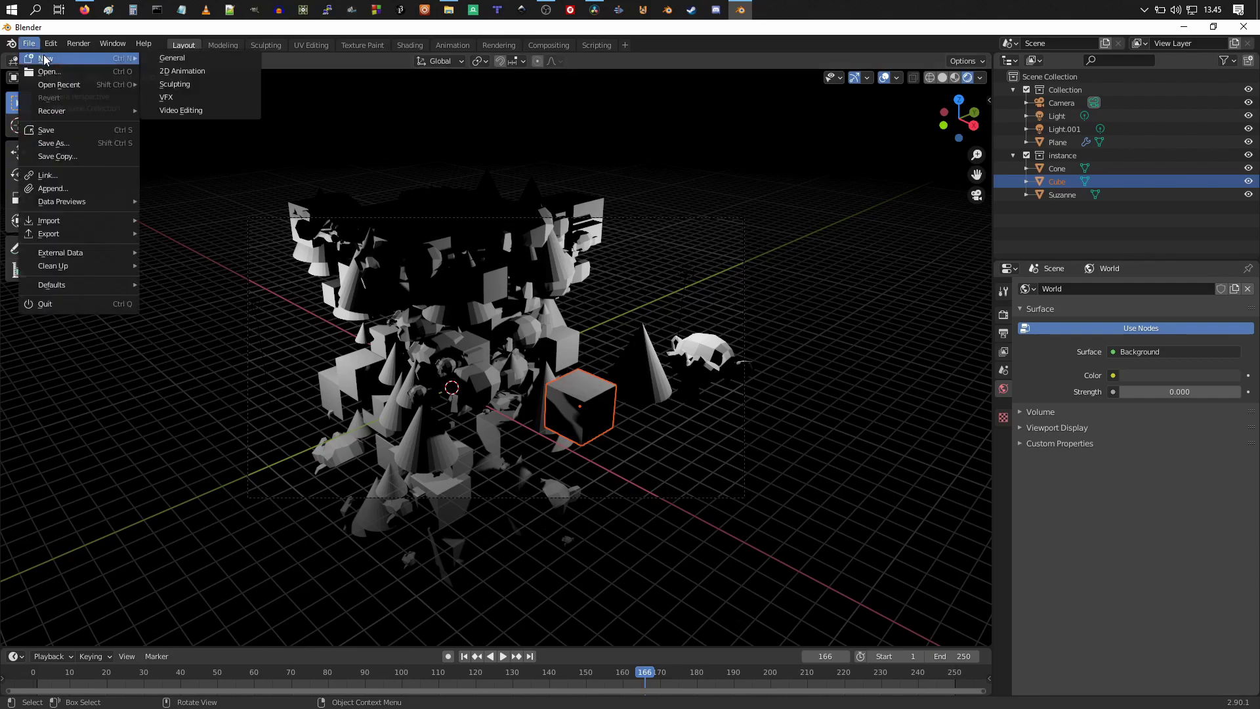
click(168, 57)
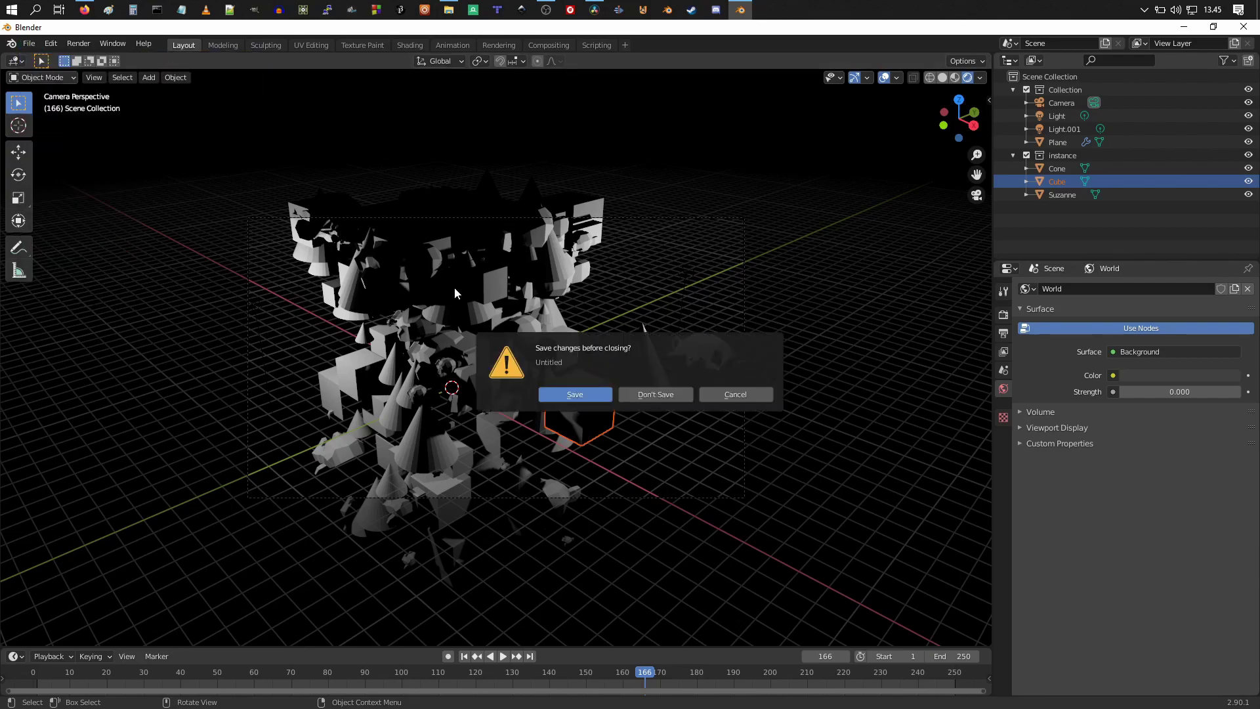
click(666, 401)
mouse_move(535, 398)
middle_down()
mouse_move(636, 427)
mouse_move(525, 386)
mouse_move(533, 392)
middle_up()
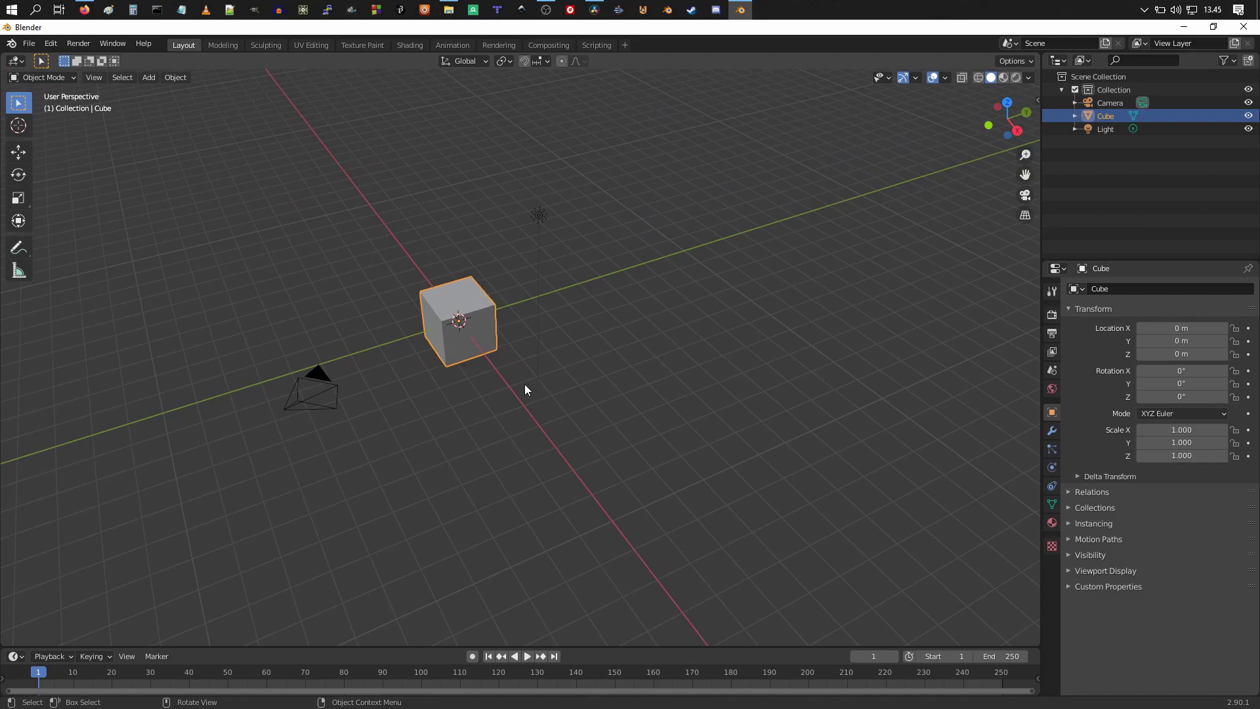
Move the cube along X to 9.5801 m
key(g)
key(x)
click(701, 548)
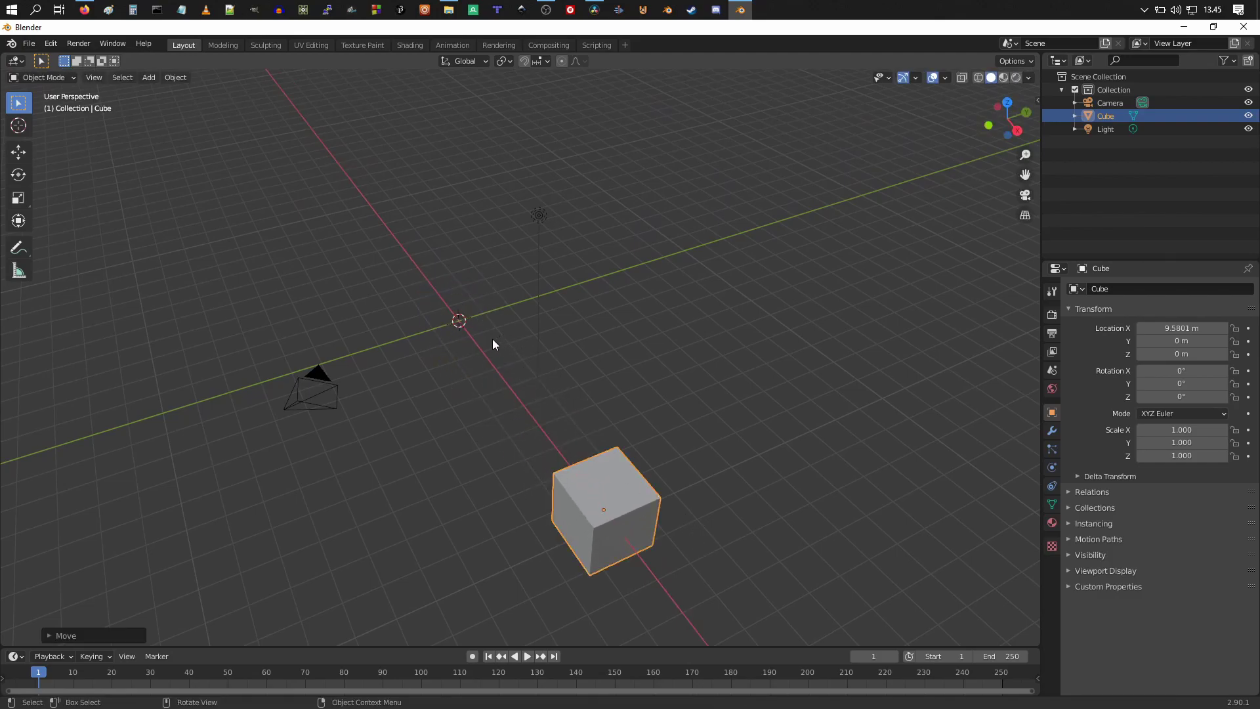
Add a mesh cone to the scene
key(shift+a)
mouse_move(494, 340)
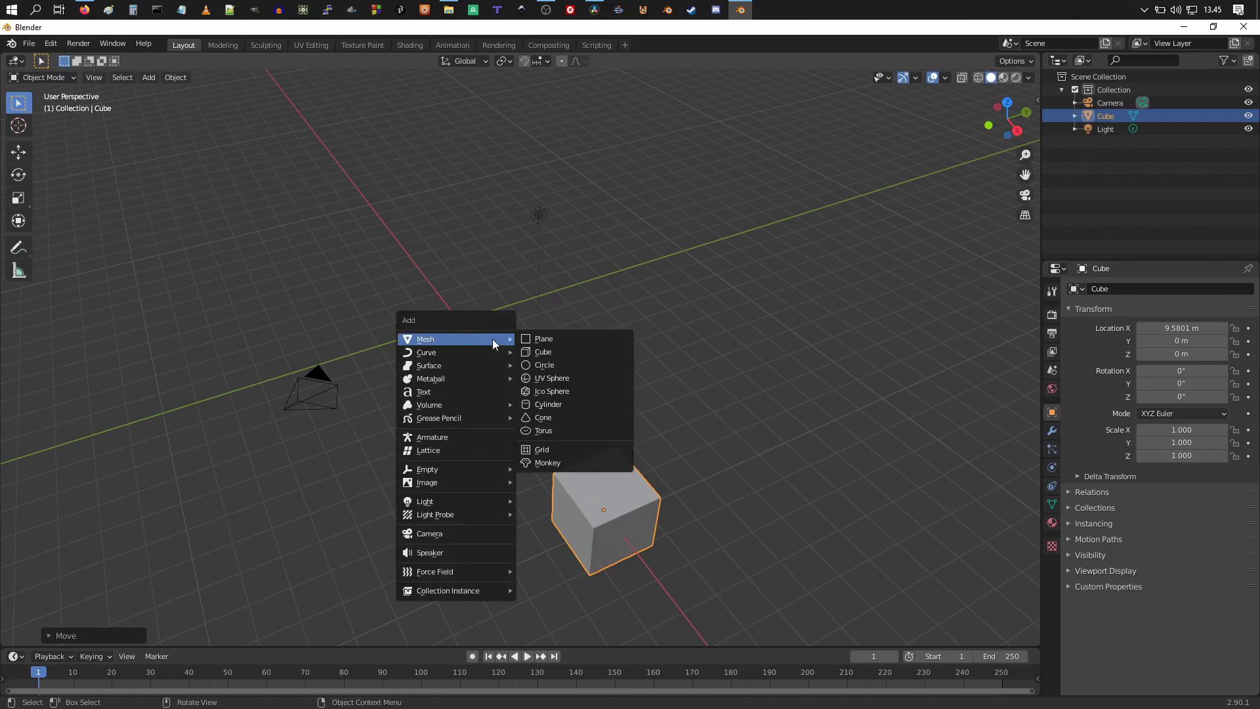
click(148, 81)
click(149, 80)
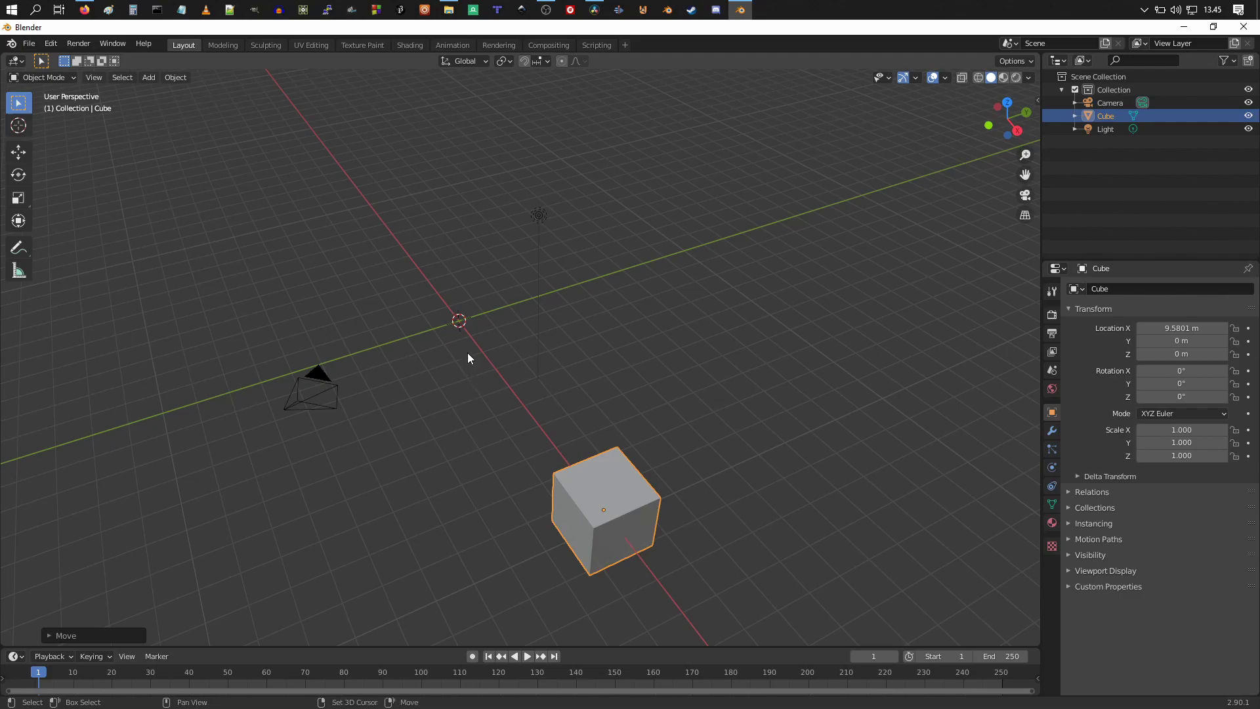
key(shift+a)
mouse_move(467, 354)
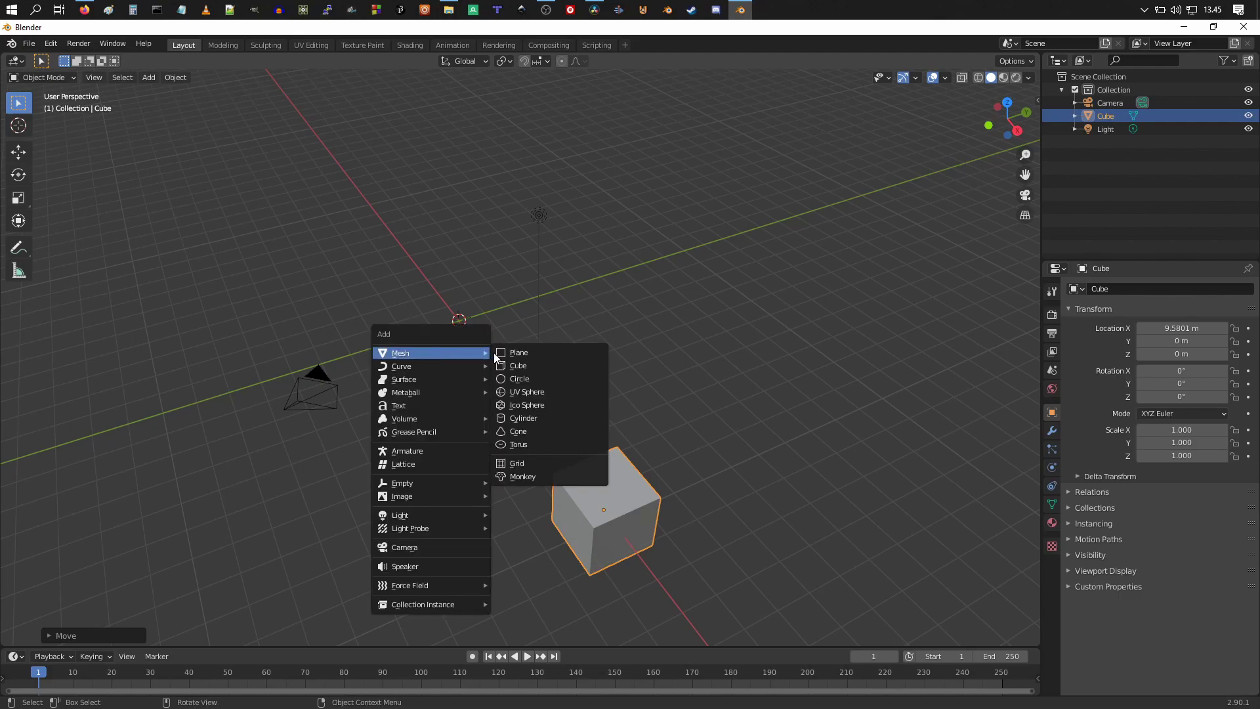
click(533, 430)
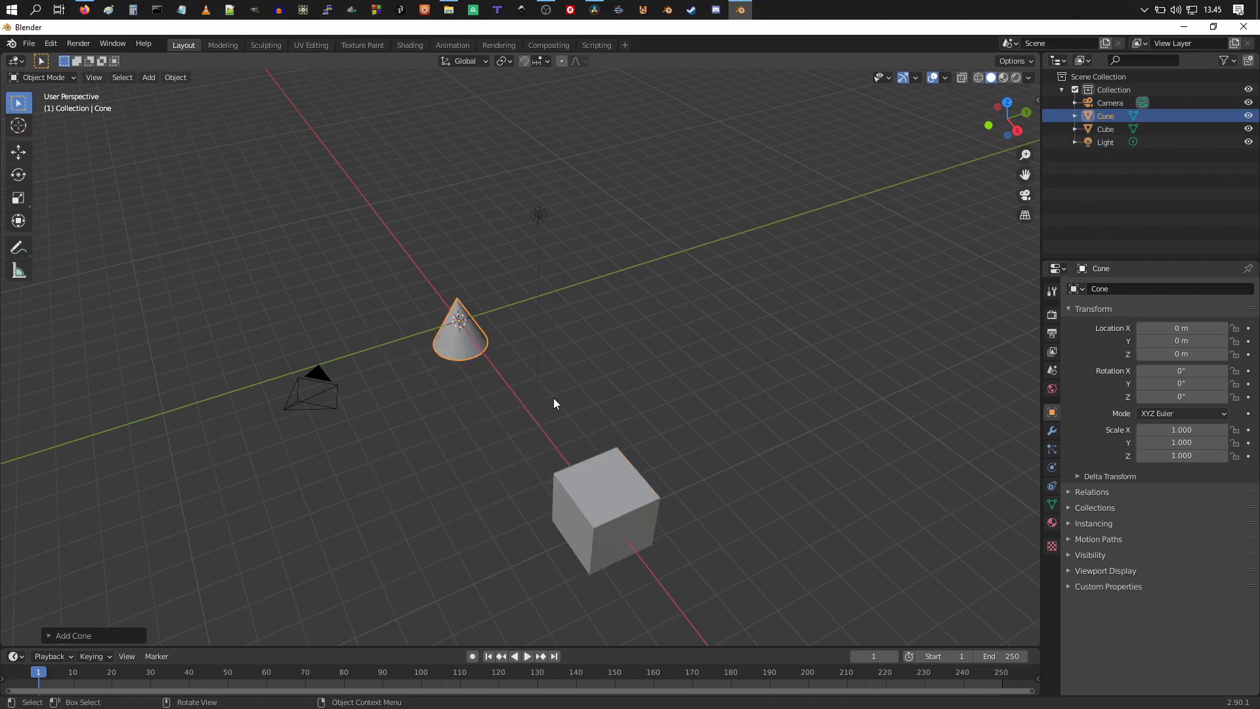
Place the cone beside the cube at X 9.145, Y 3.8737 and scale it to 1.783
key(g)
key(x)
click(667, 527)
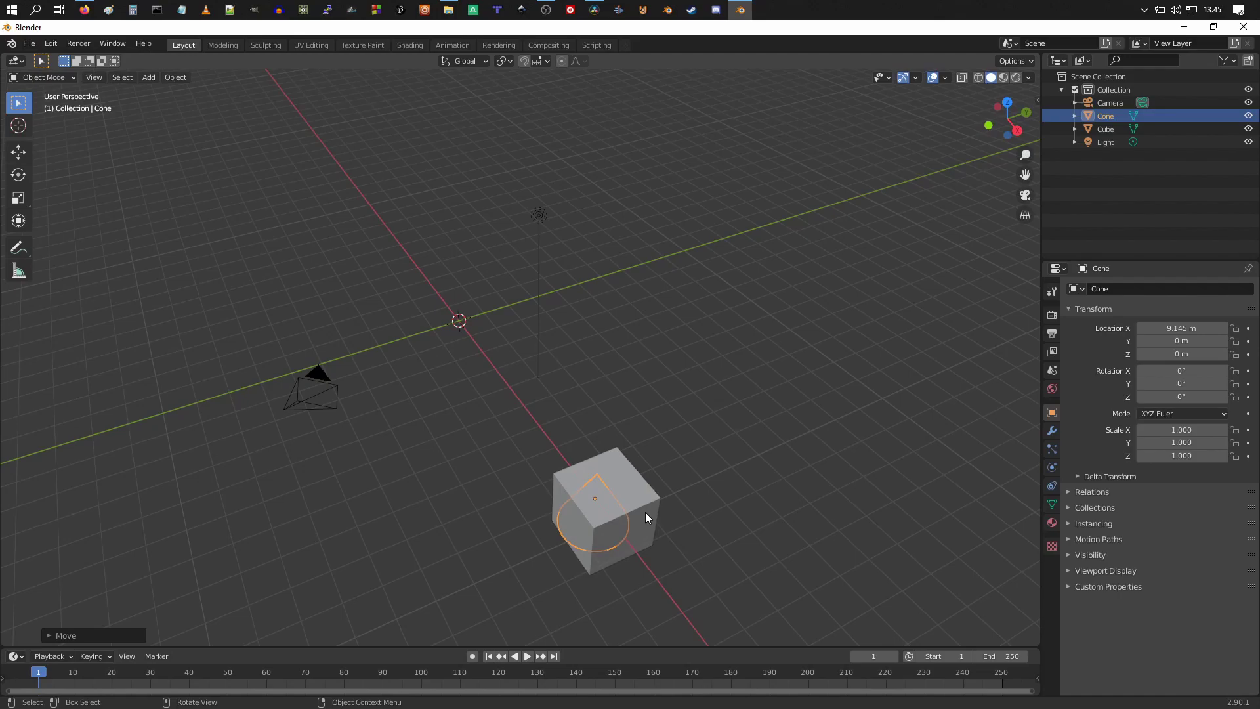
key(g)
key(y)
click(754, 470)
key(s)
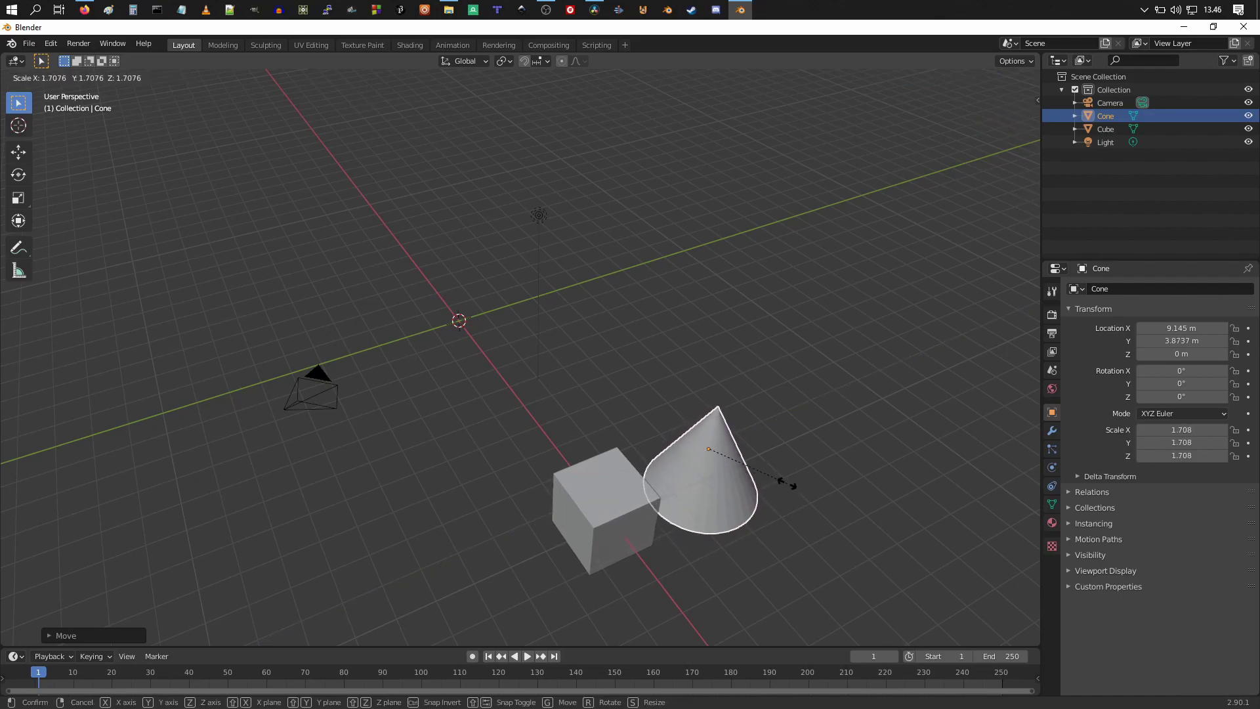
click(791, 489)
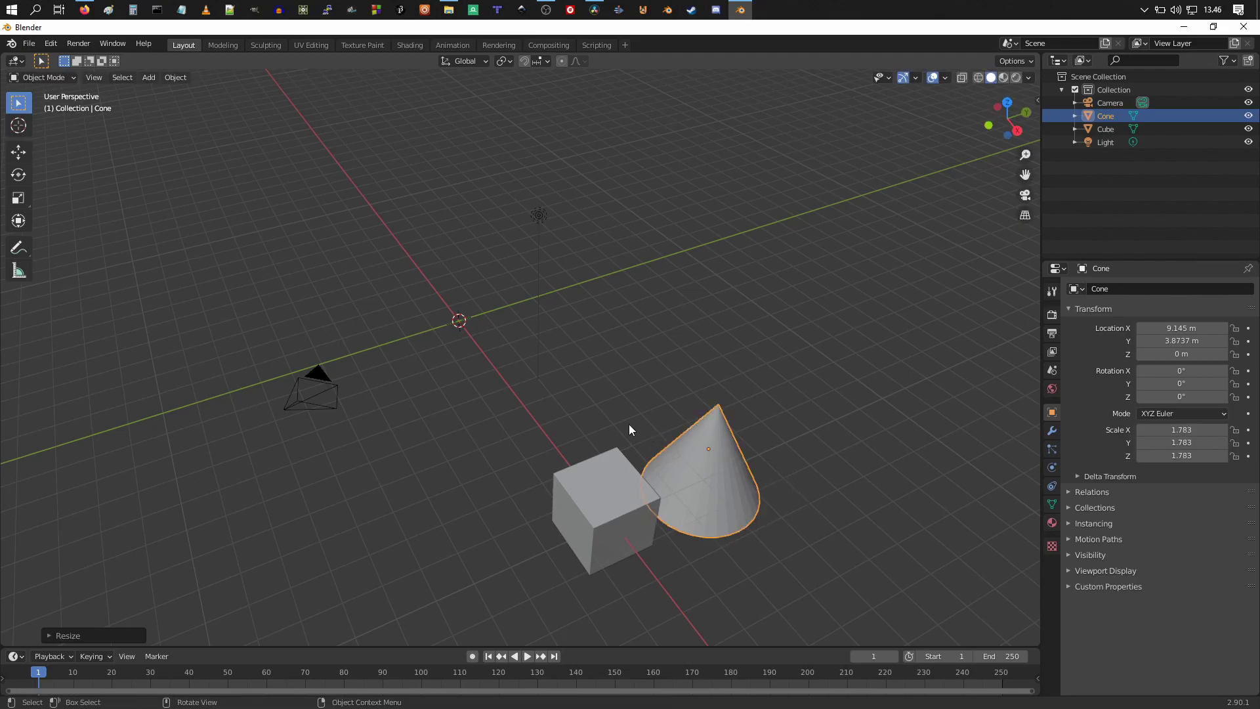
Add a Suzanne monkey head mesh to the scene
key(shift+a)
mouse_move(563, 368)
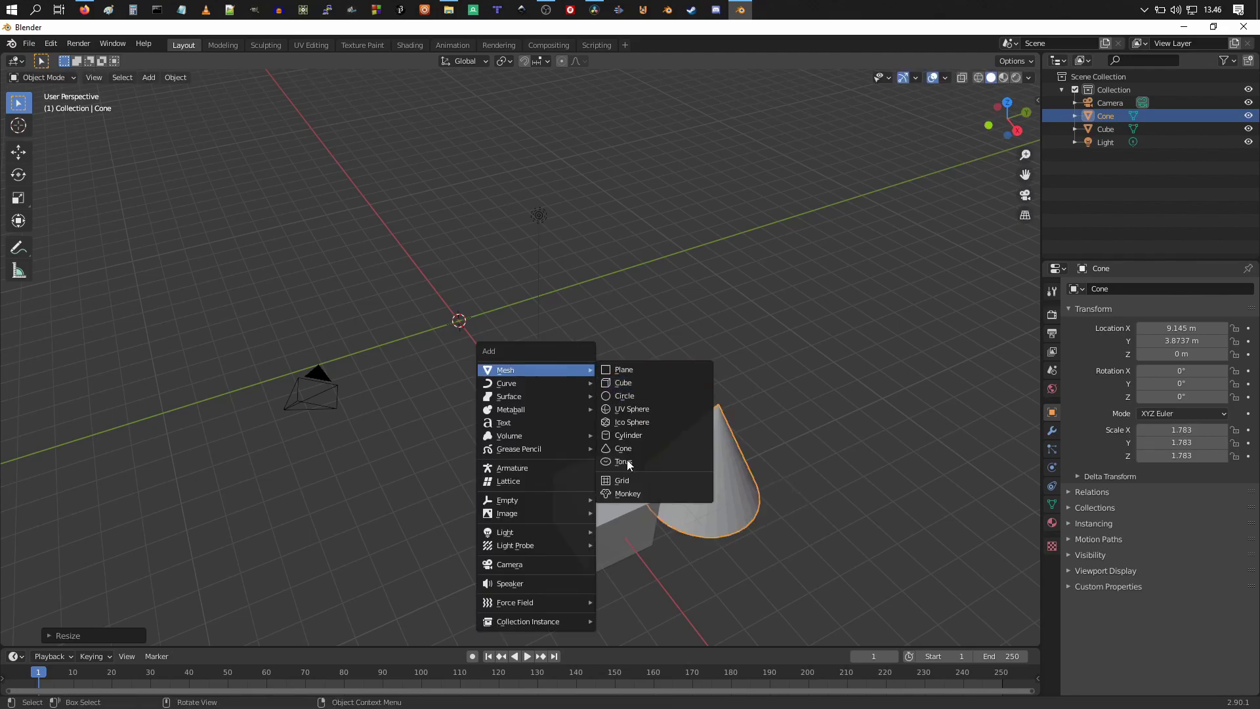
click(630, 492)
Place the monkey beside the cone at X 10.304, Y 7.1961, scaled to 1.802
key(g)
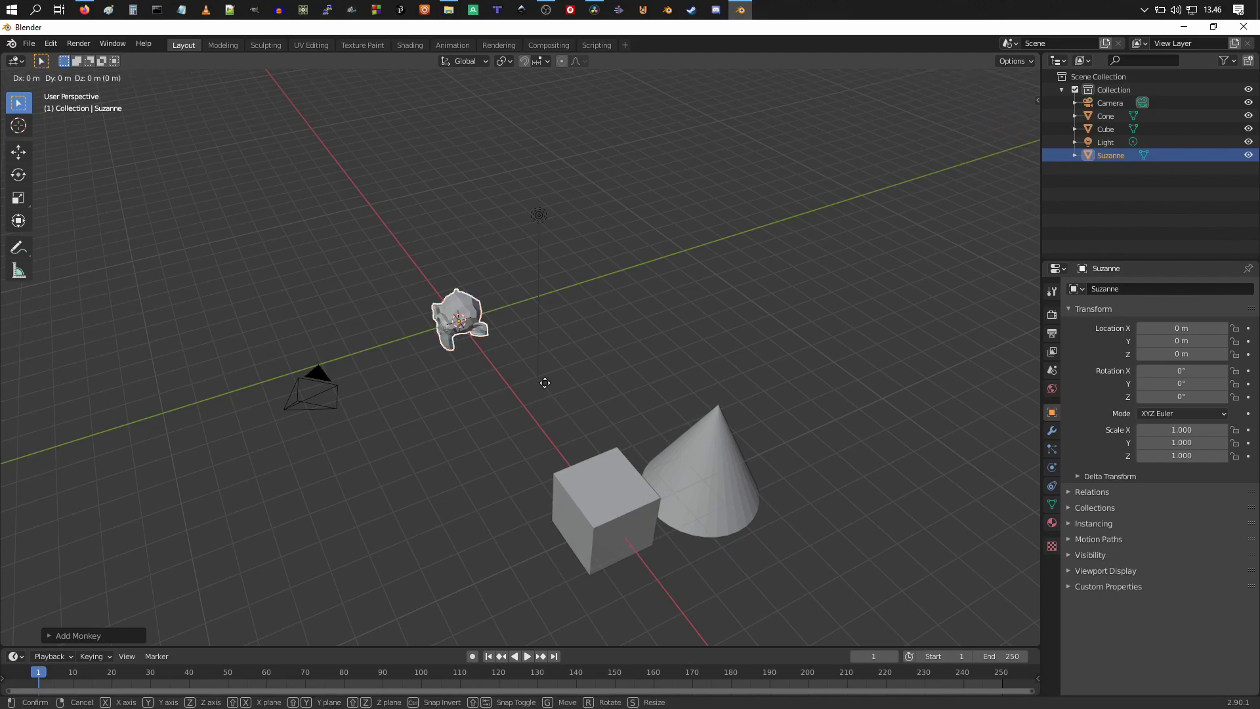
key(y)
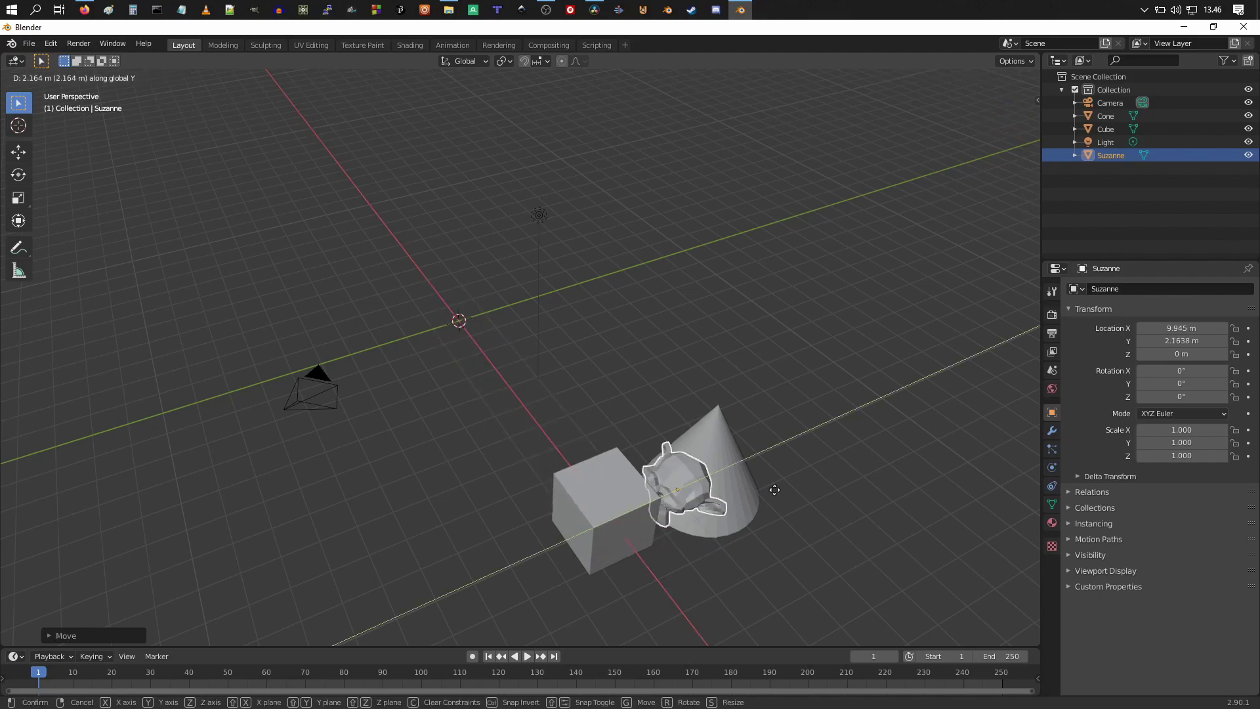
click(856, 462)
key(s)
click(809, 479)
key(g)
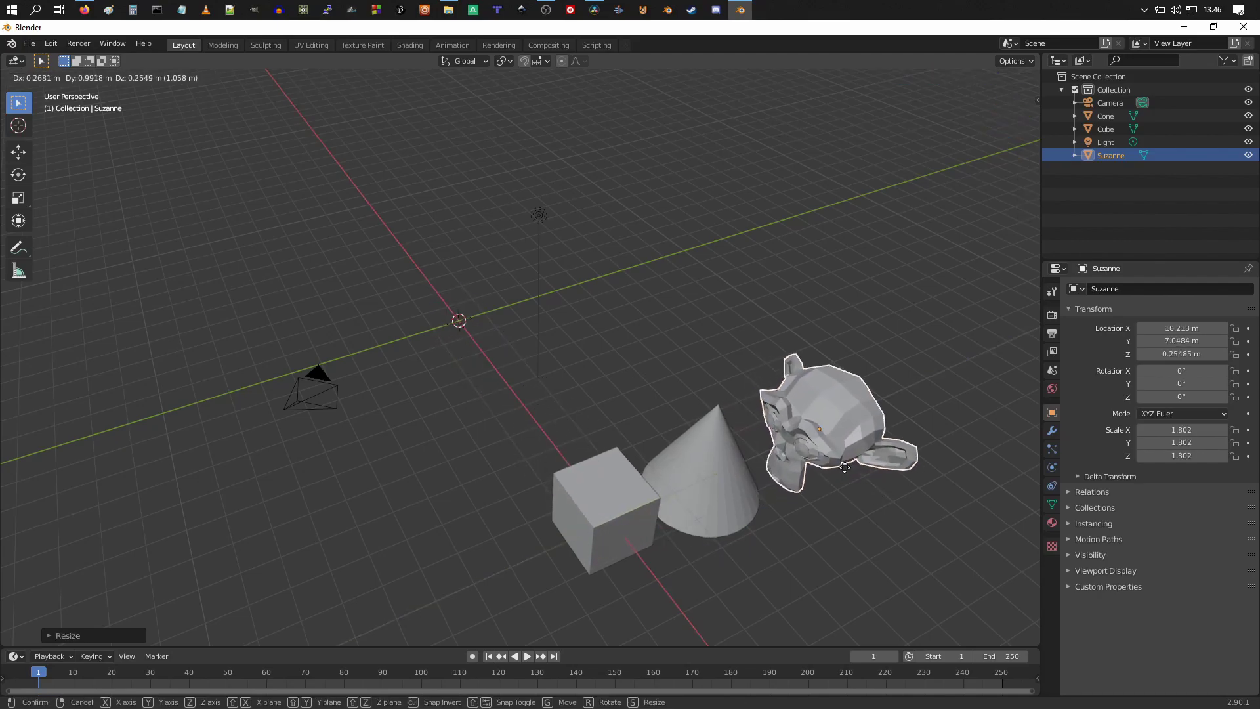
click(851, 468)
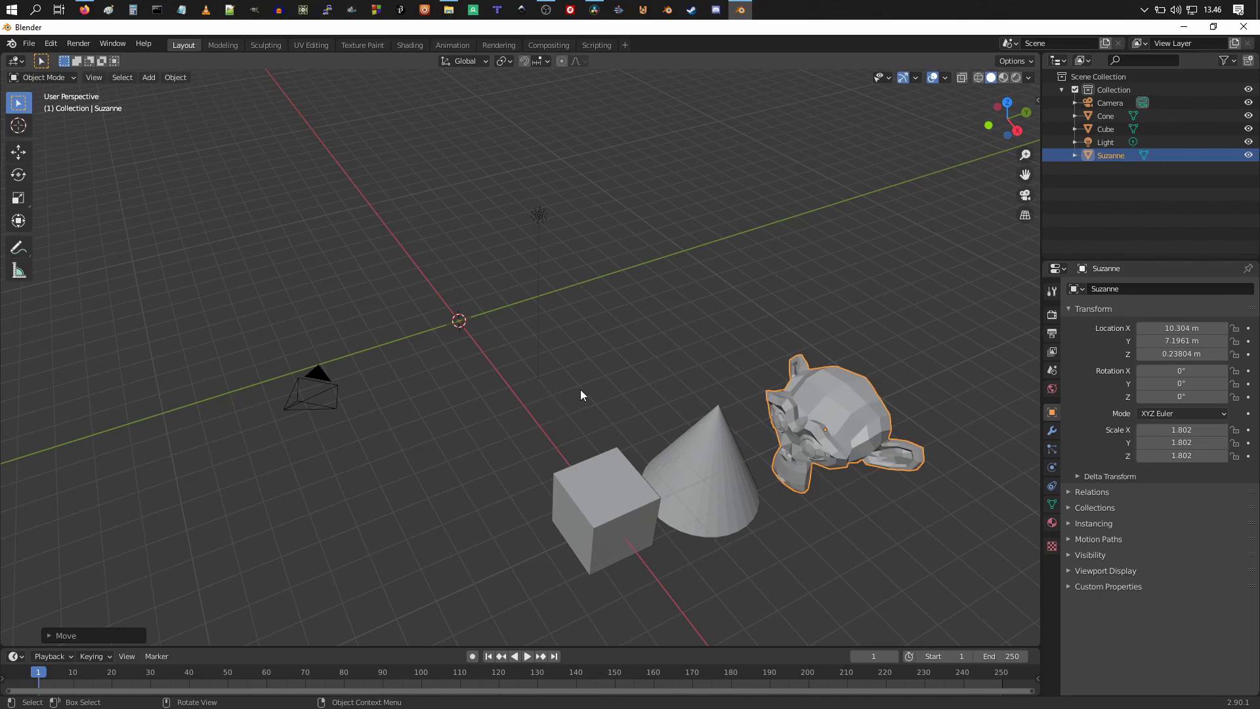
key(shift+a)
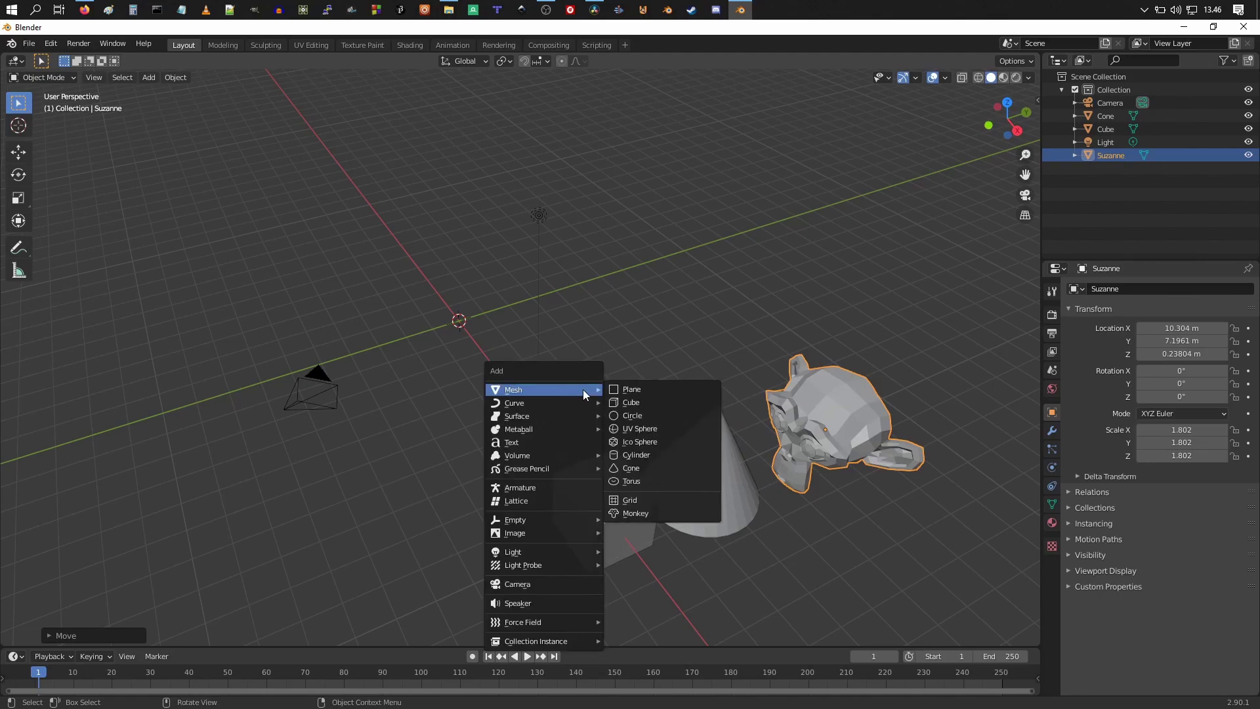
Add a plane scaled to 3.742 and raise it to Z 9.6553 m
click(628, 389)
key(s)
click(830, 515)
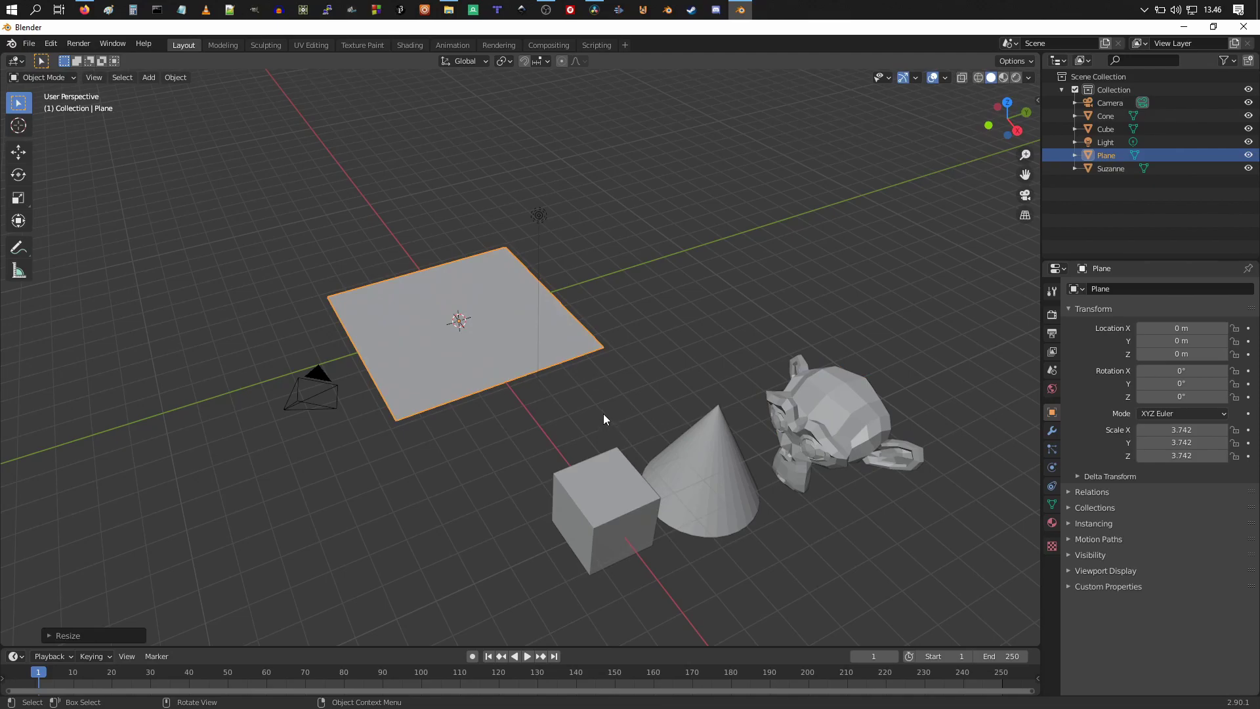
middle_drag(604, 414, 631, 419)
key(g)
key(z)
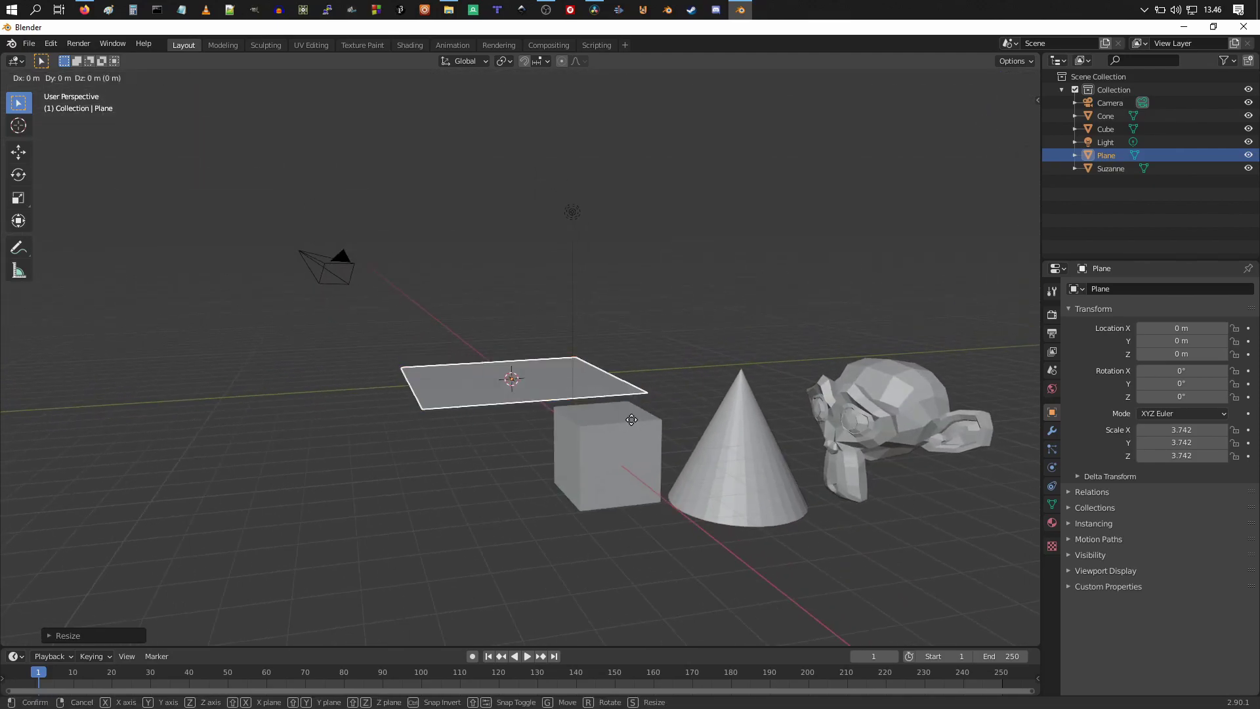
click(620, 147)
Enlarge the raised plane to scale 5.159 and show its particle settings
middle_drag(548, 226, 593, 358)
key(s)
click(548, 371)
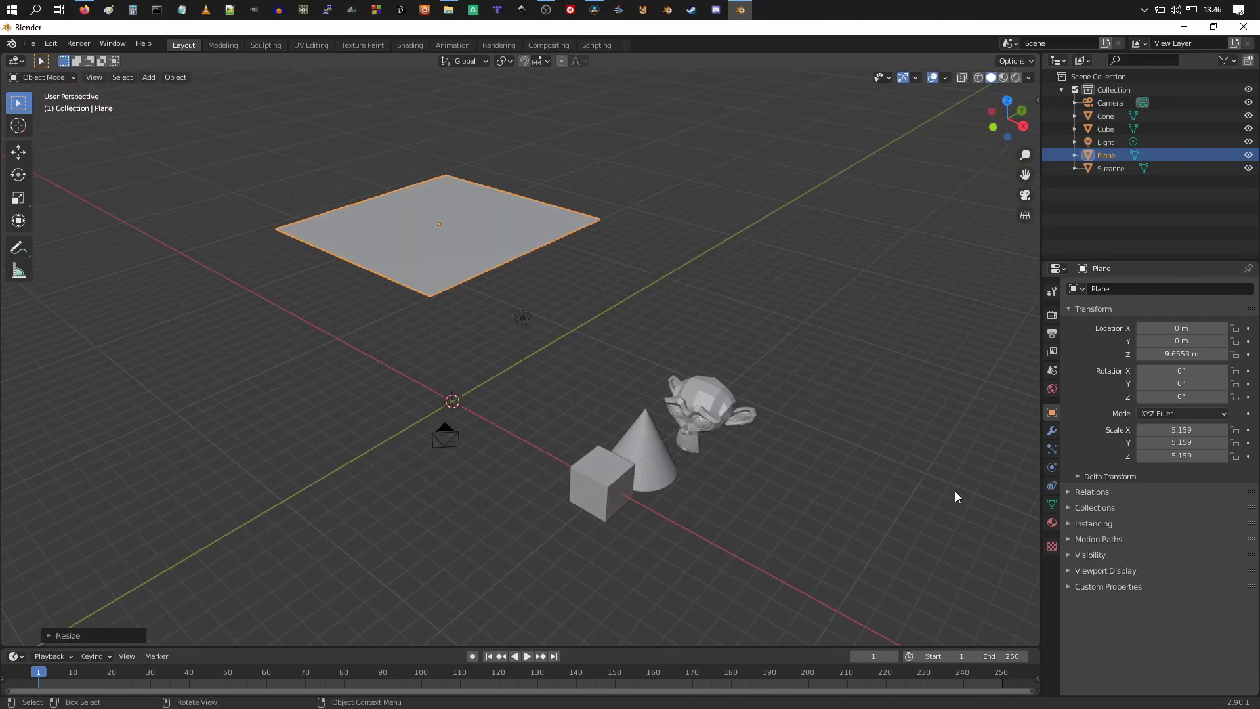
click(1047, 451)
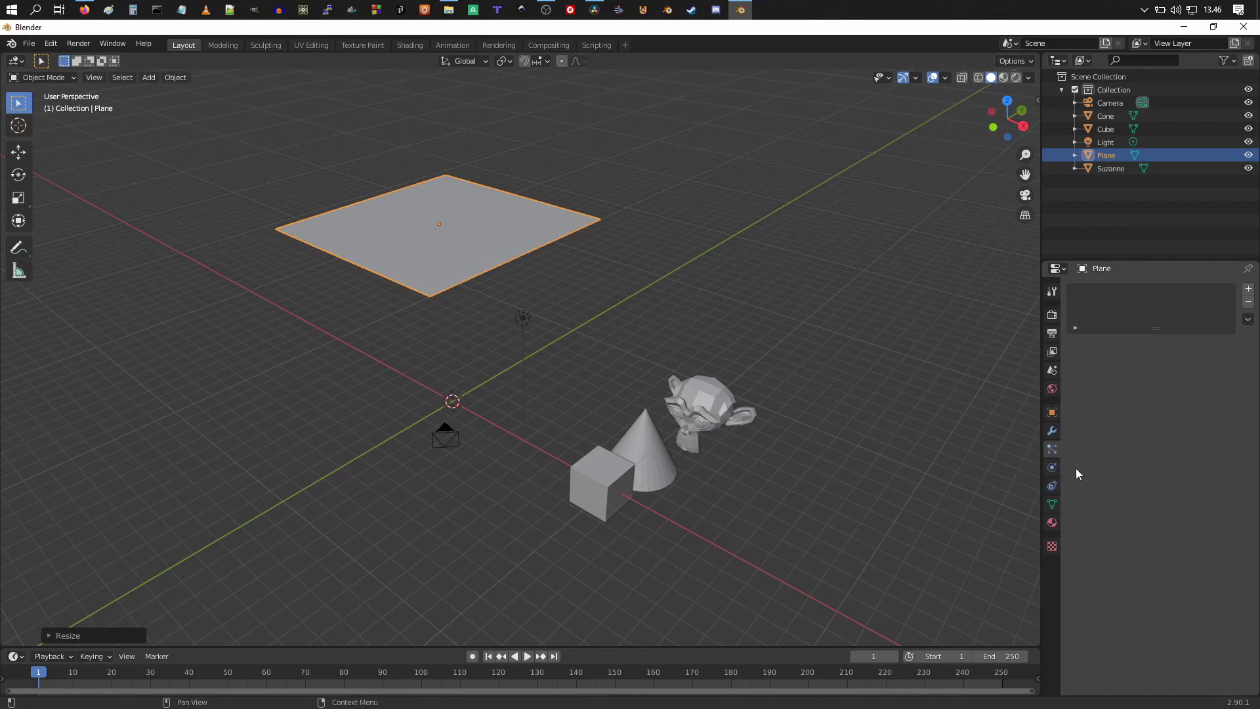
Add a 1000-particle emitter to the plane and play the animation to watch particles fall
click(1248, 290)
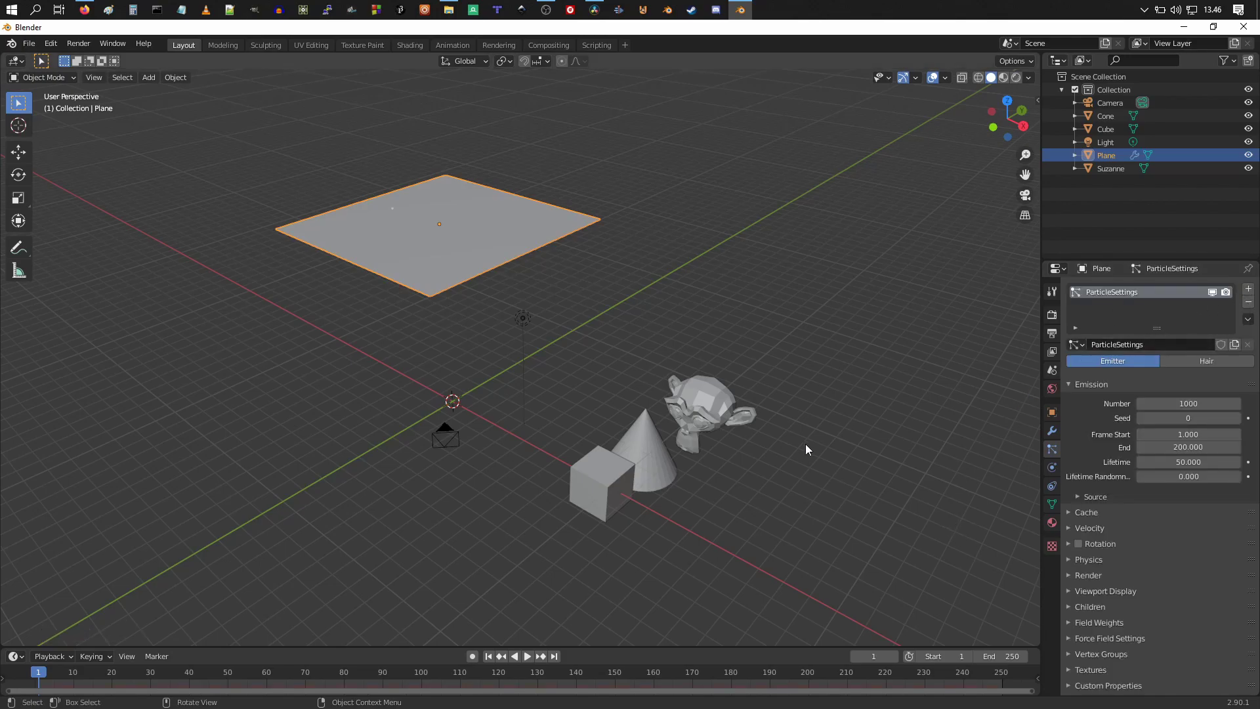
key(space)
middle_drag(798, 392, 702, 431)
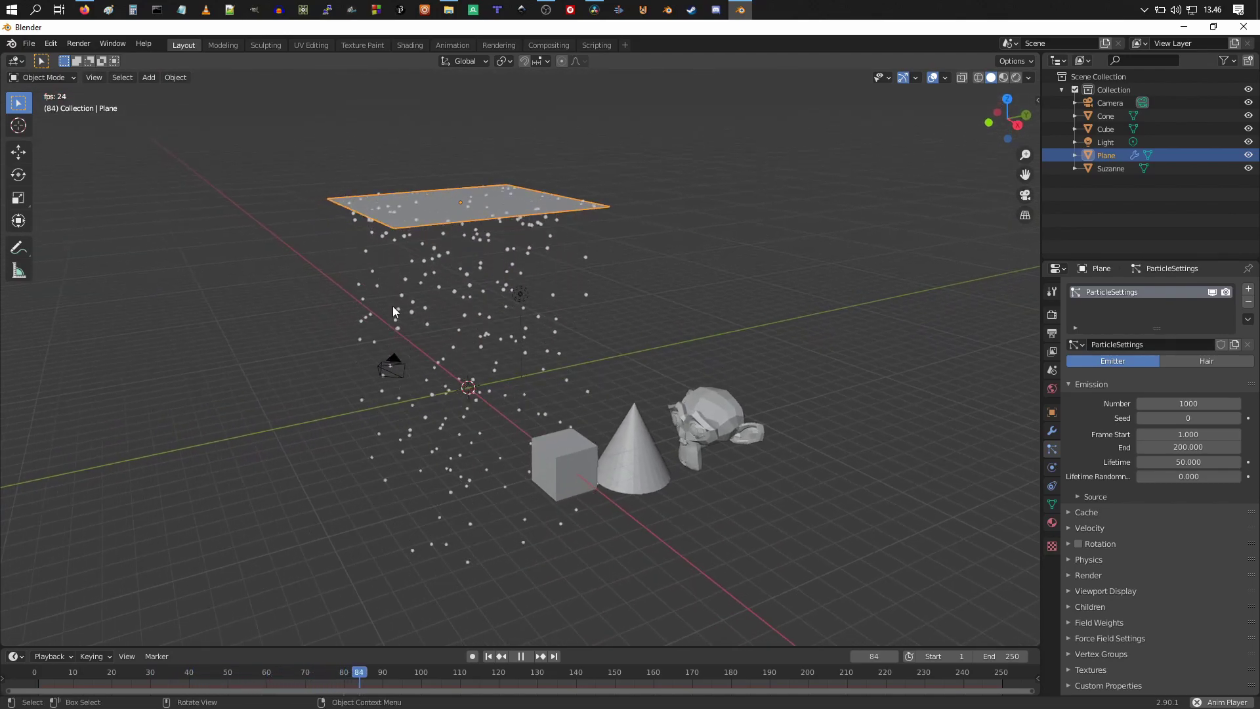
scroll(625, 450, up, 5)
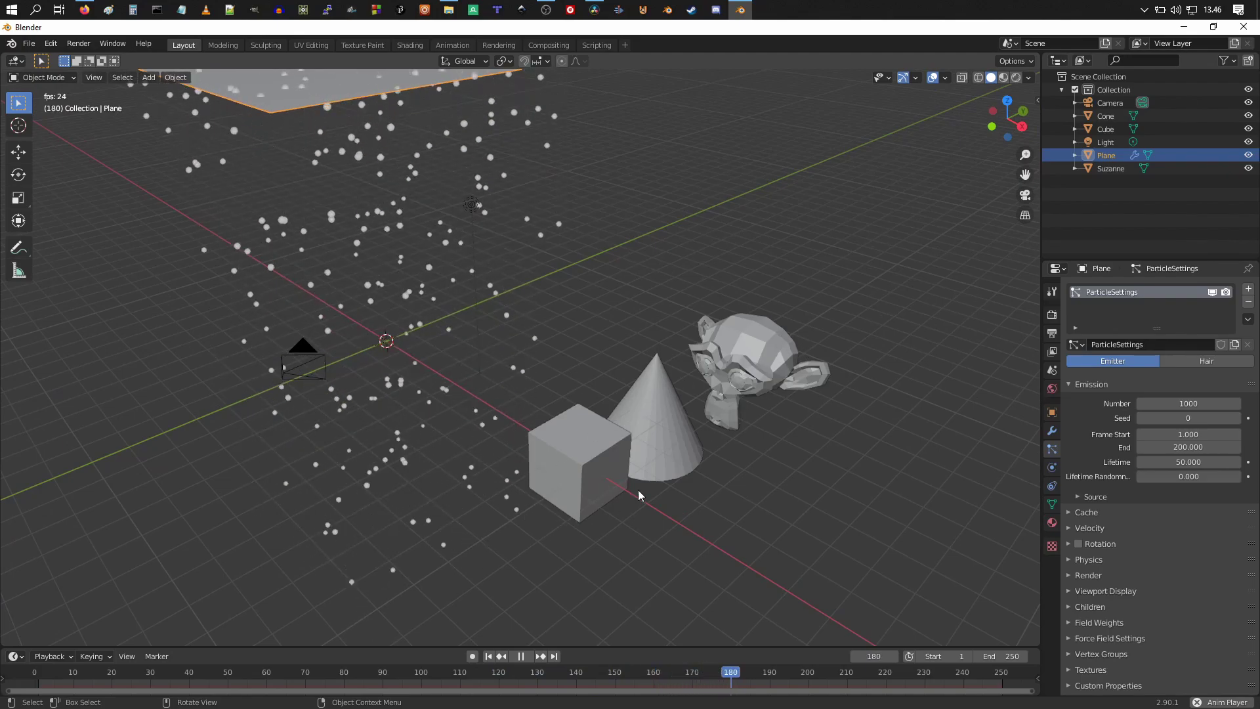
Create a new Outliner collection named 'instance'
click(598, 450)
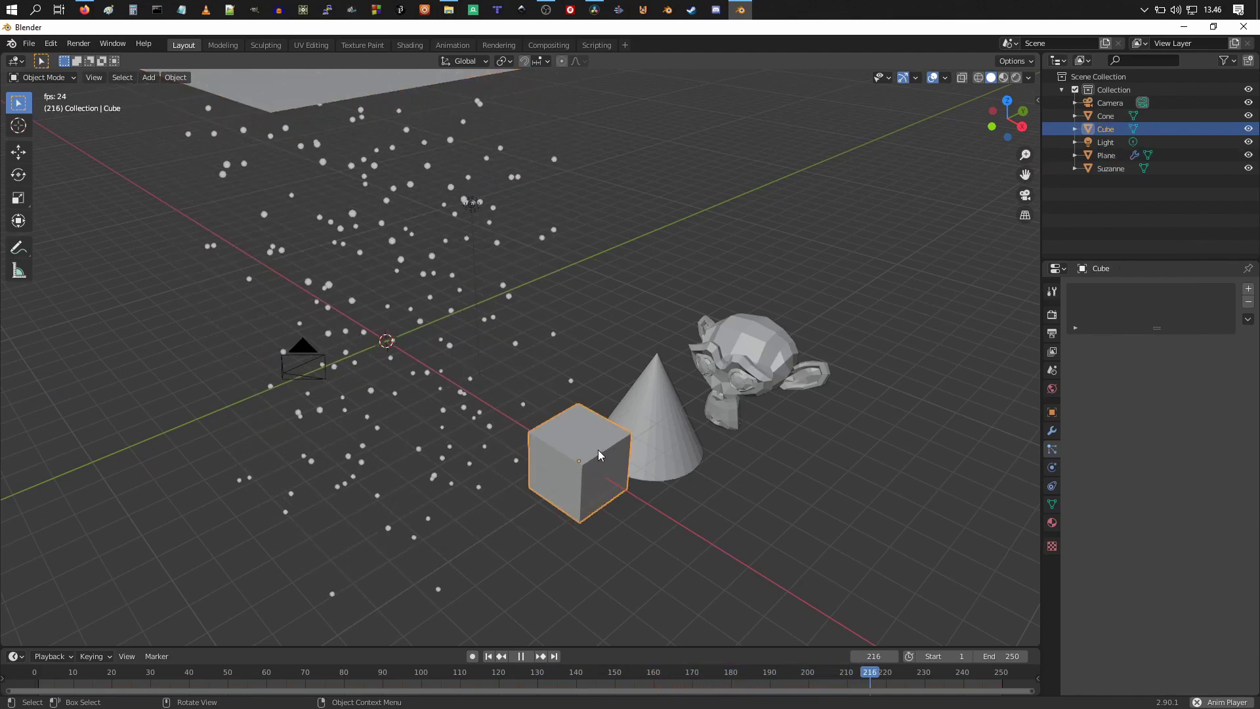
shift+click(660, 424)
shift+click(741, 373)
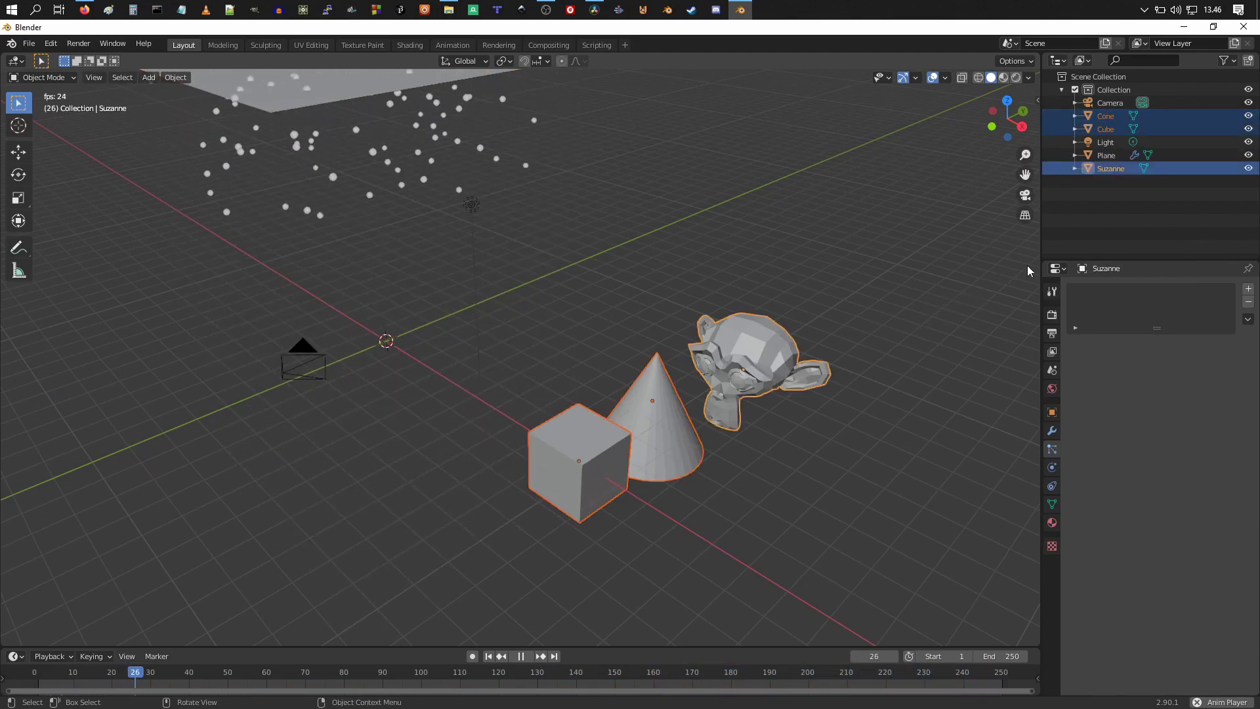
right_click(1077, 175)
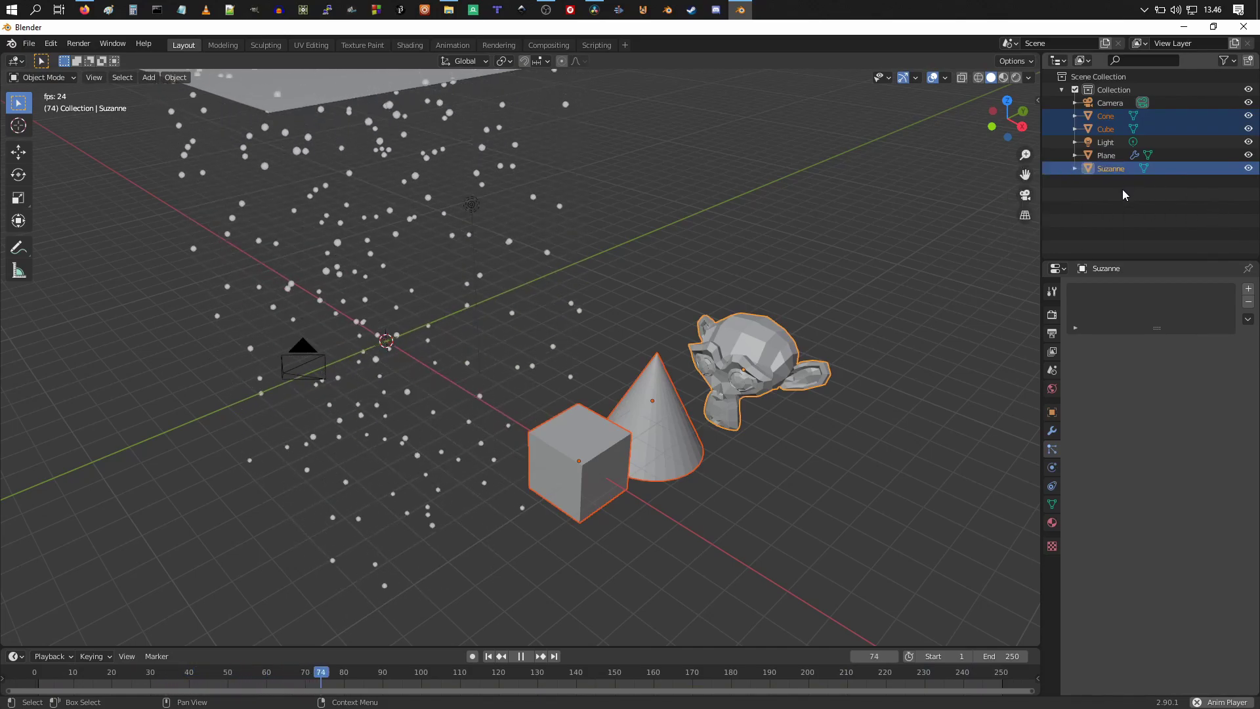
right_click(1104, 191)
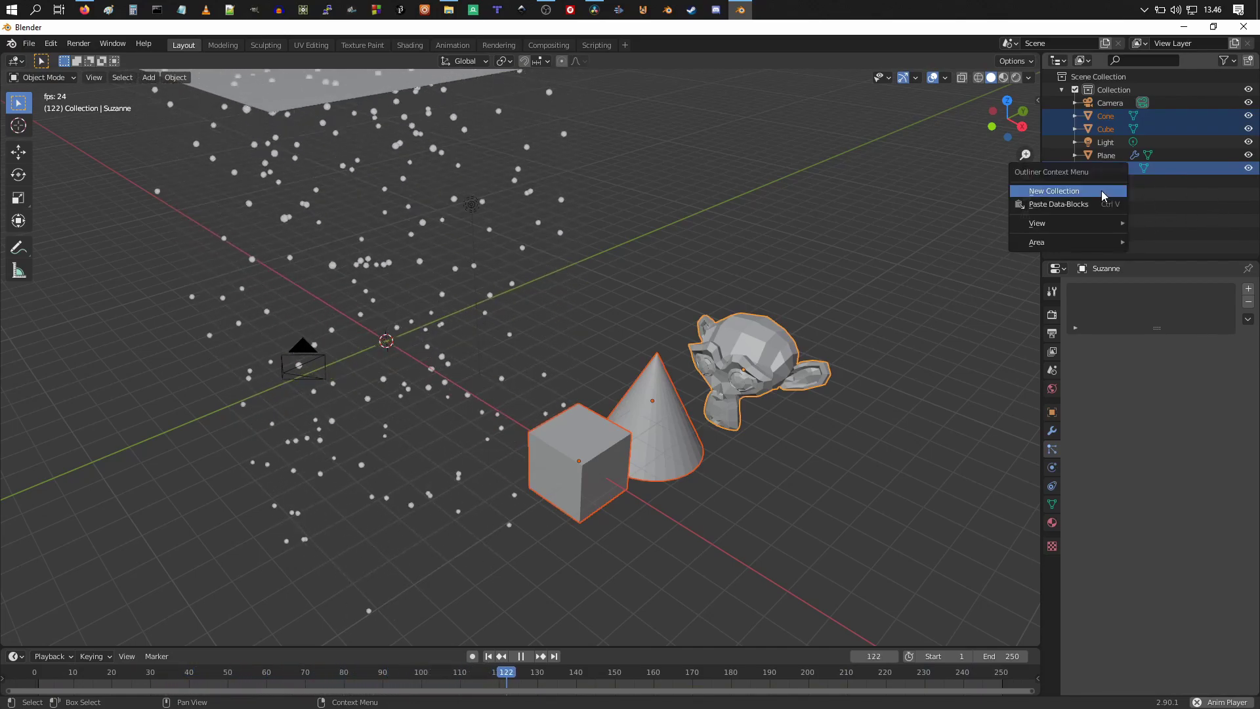
click(1102, 192)
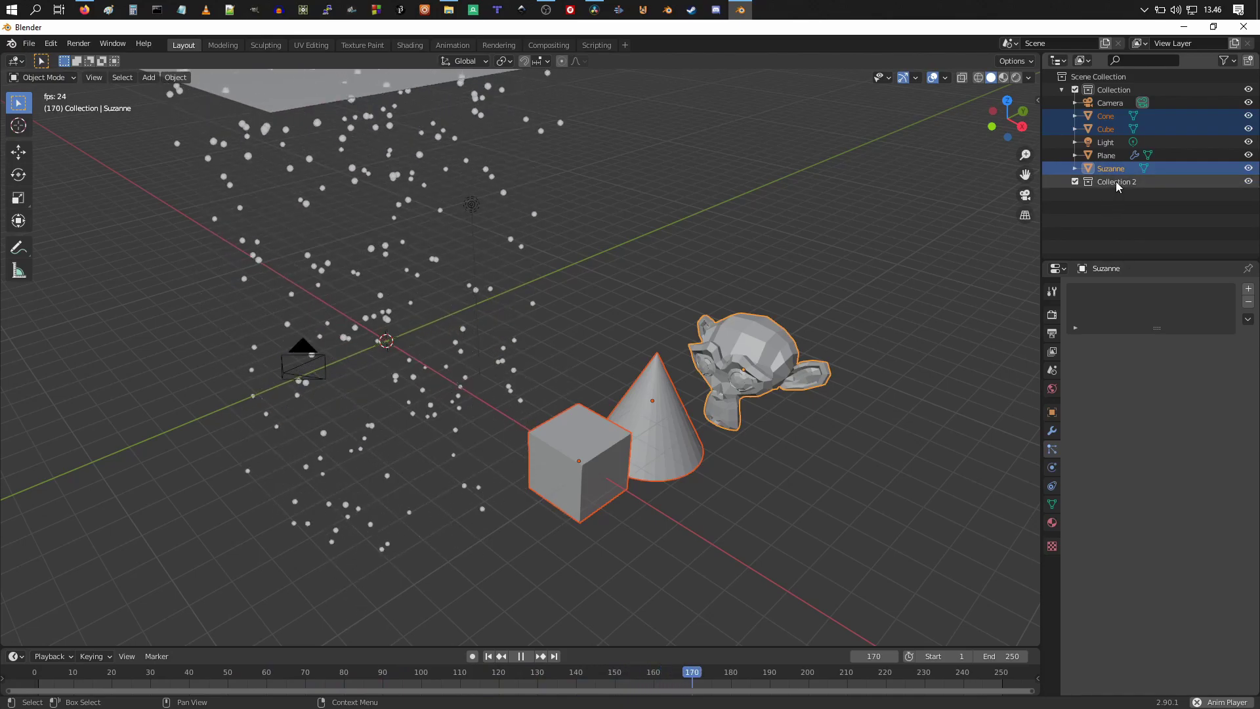
double_click(1116, 181)
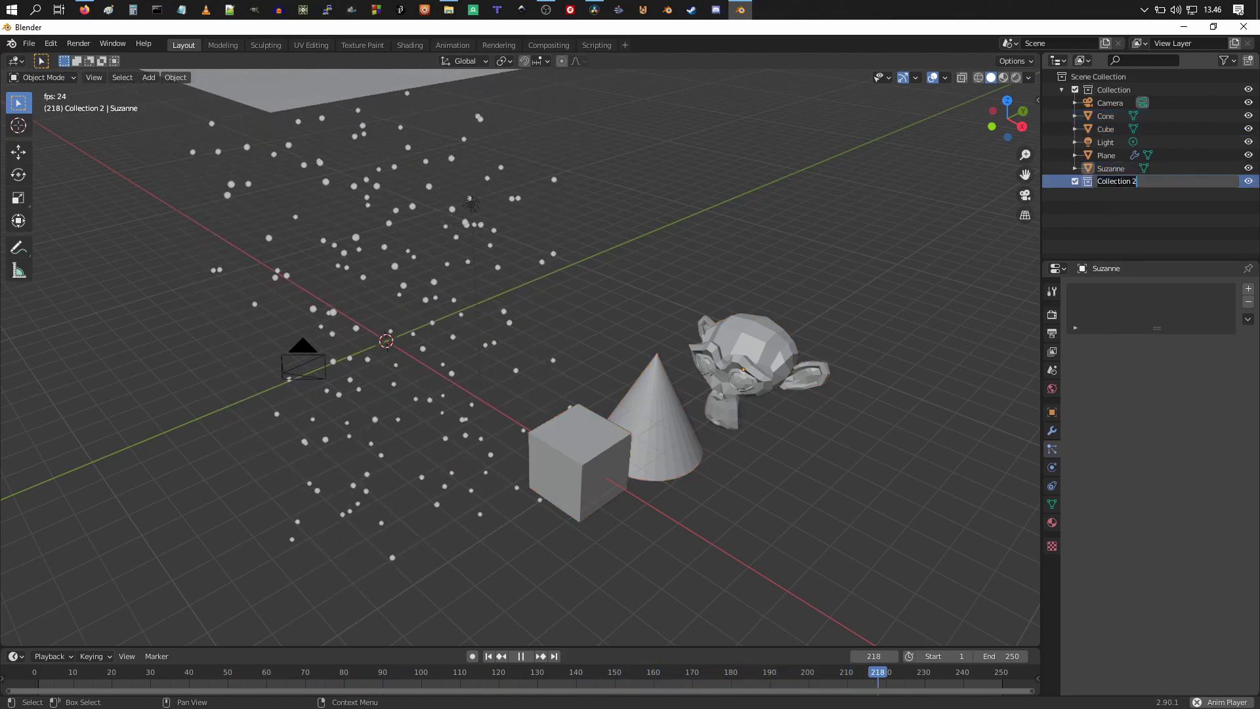
text(instance)
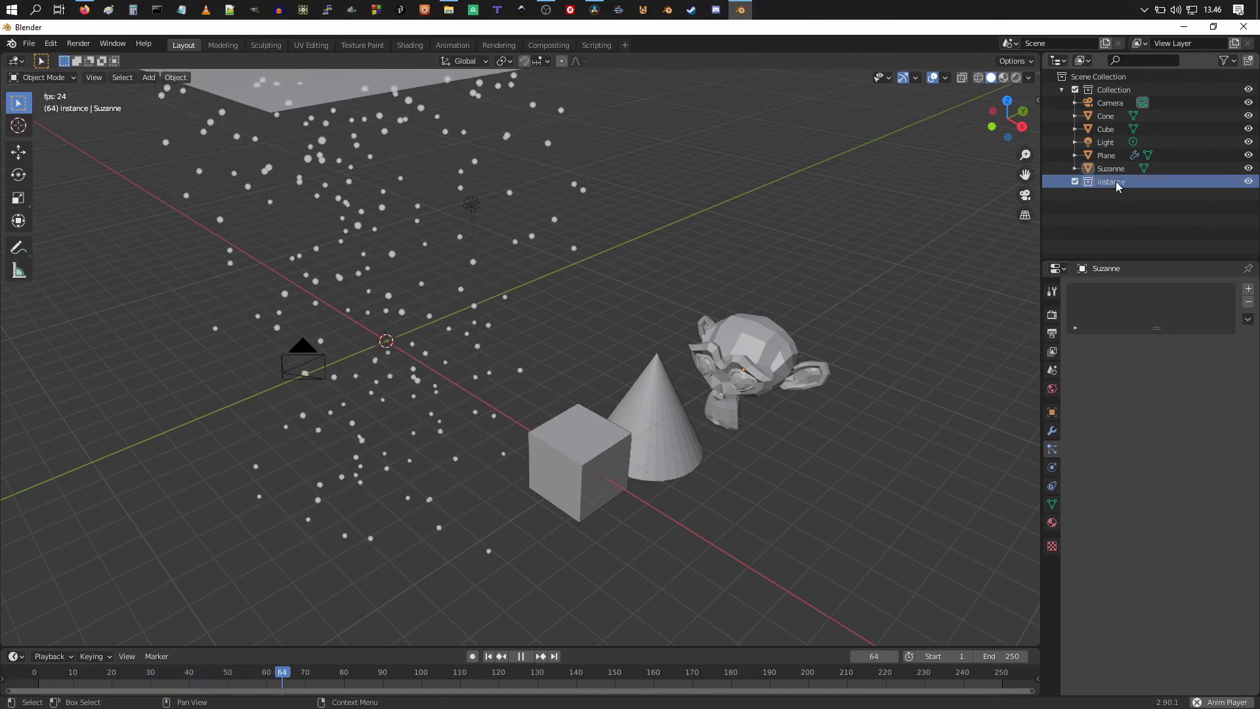
key(Return)
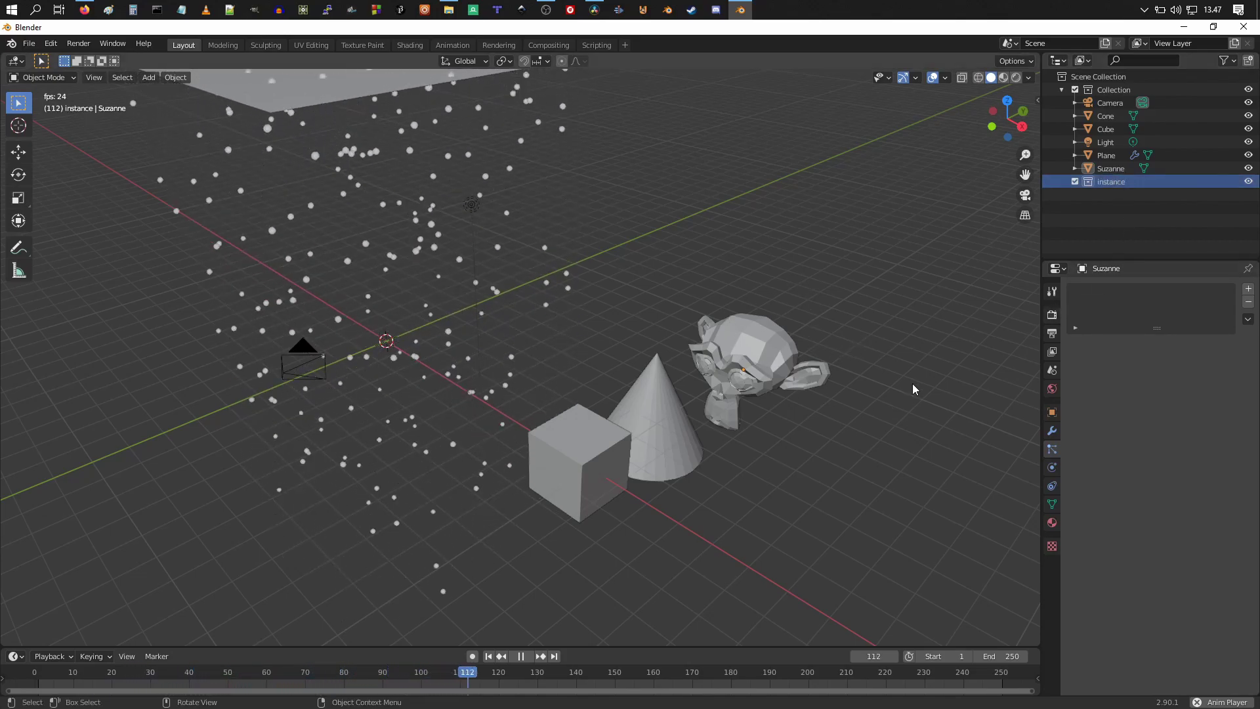
Move Suzanne, the Cone and the Cube into the 'instance' collection
click(751, 348)
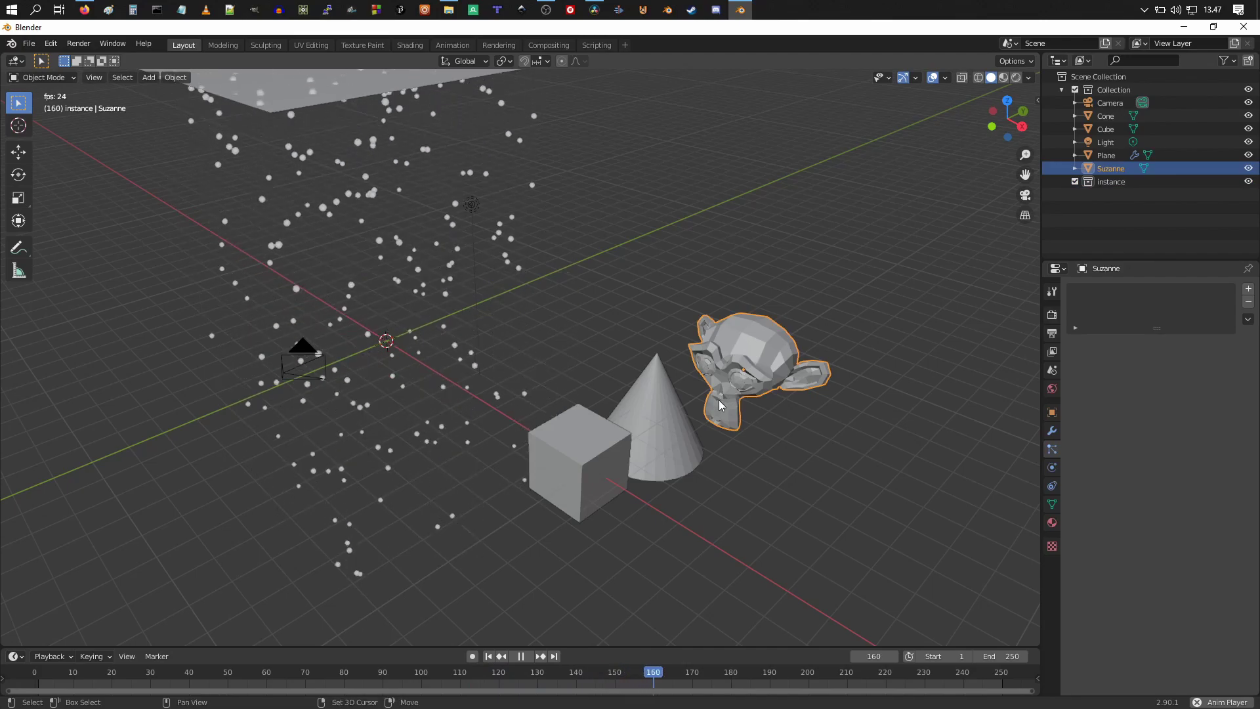
shift+click(662, 399)
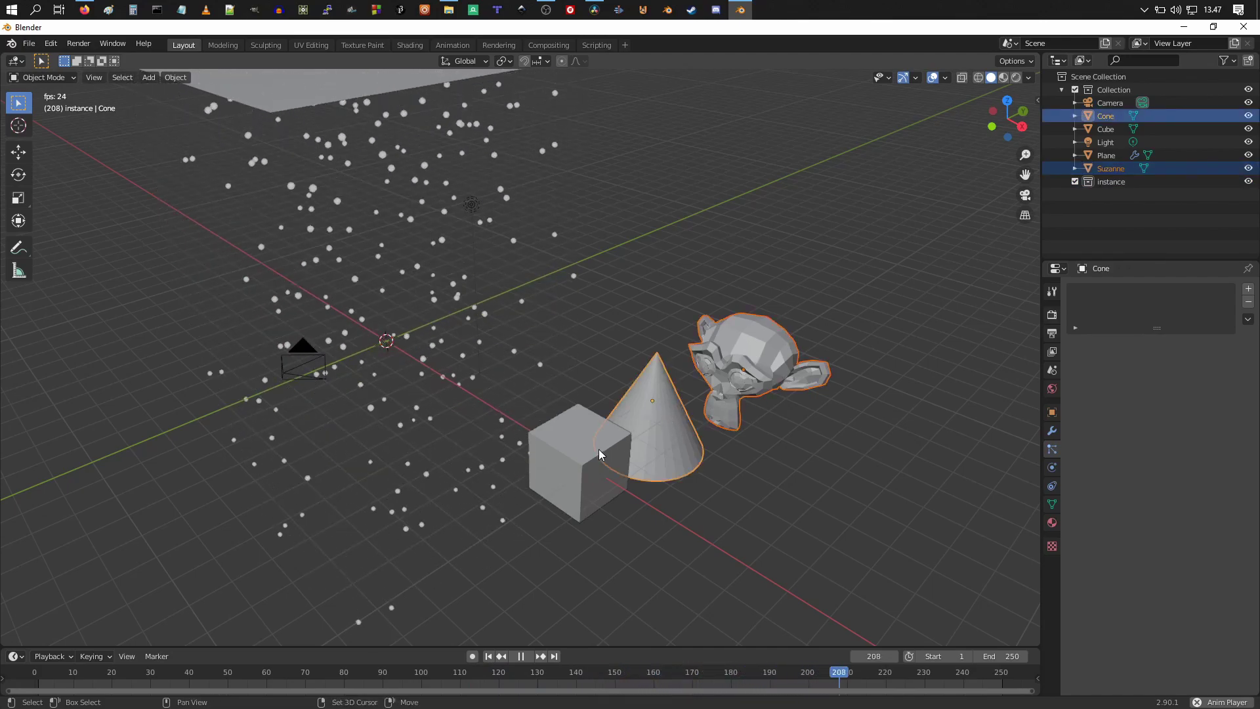
shift+click(621, 455)
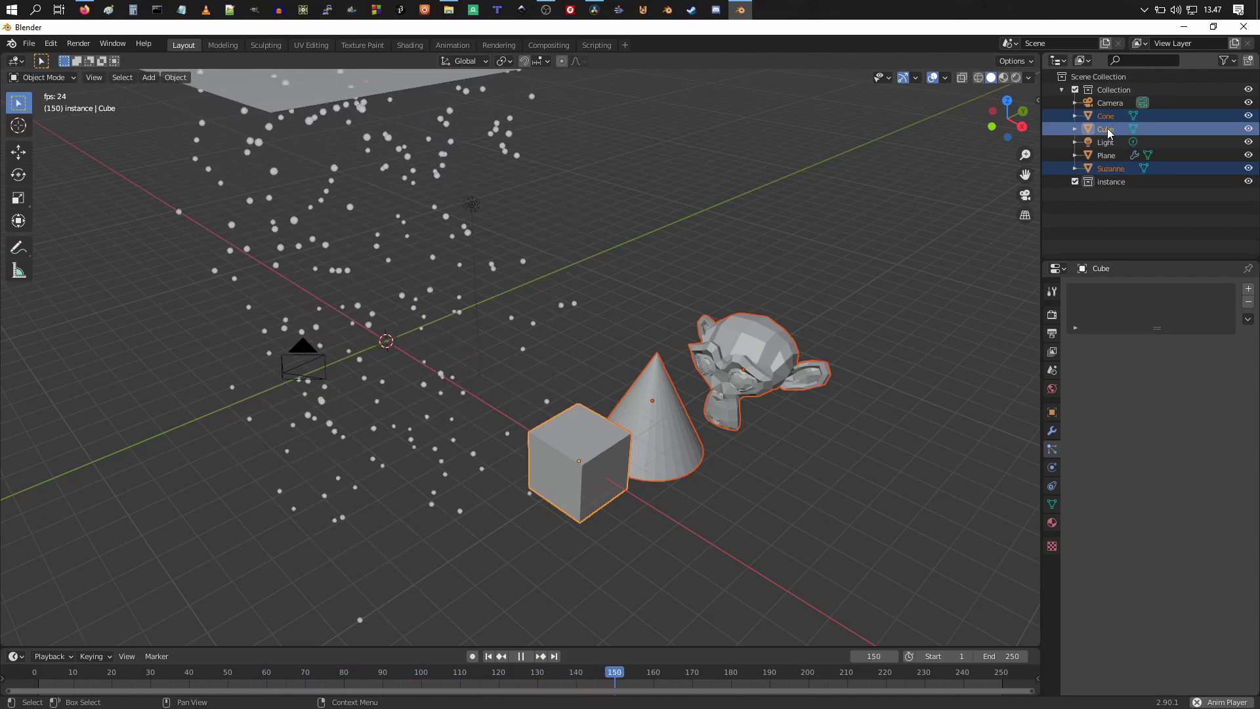
drag(1108, 128, 1116, 182)
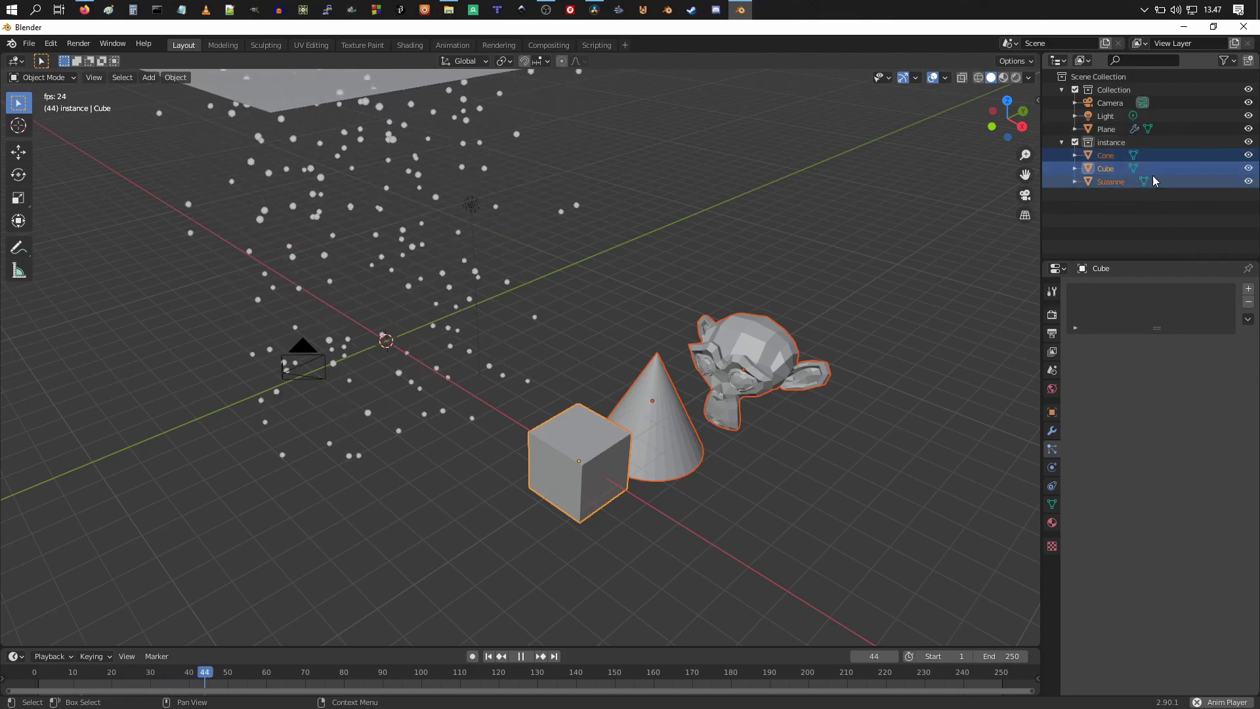
scroll(674, 165, down, 4)
scroll(680, 206, up, 2)
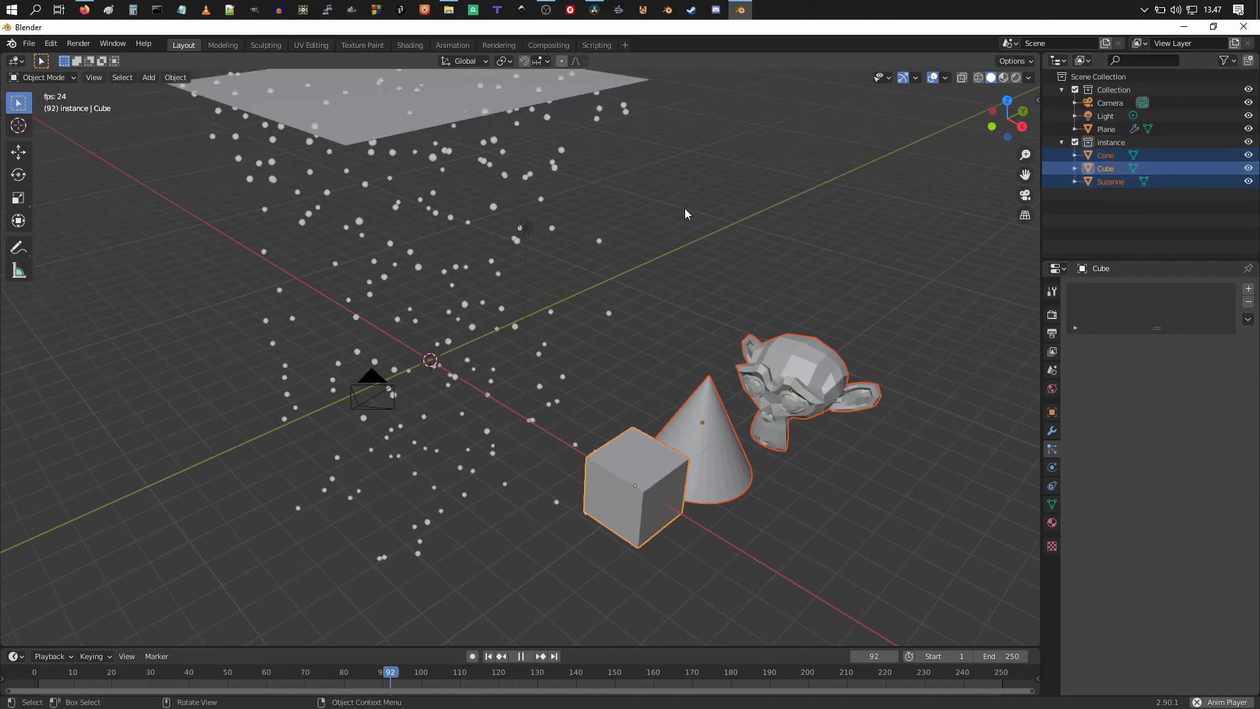
scroll(663, 218, down, 2)
Set the plane's particle Render As to Collection, using the 'instance' collection
click(521, 202)
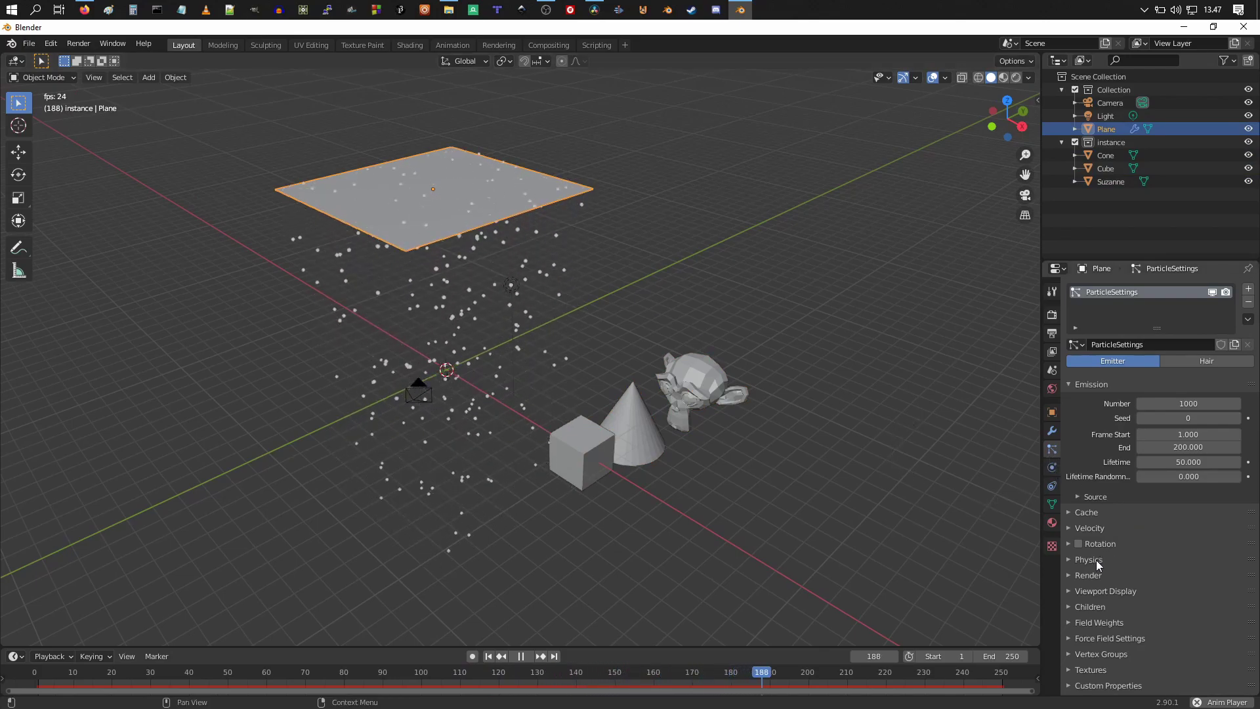
click(1067, 575)
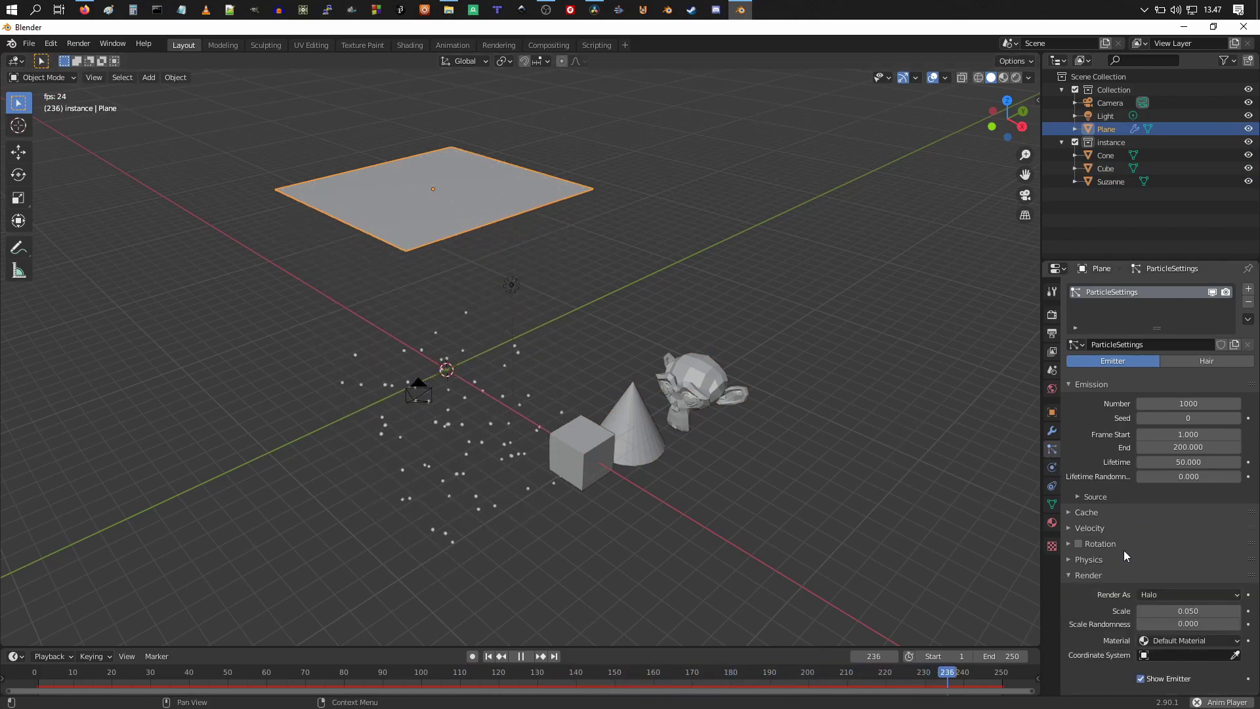
scroll(1123, 550, down, 5)
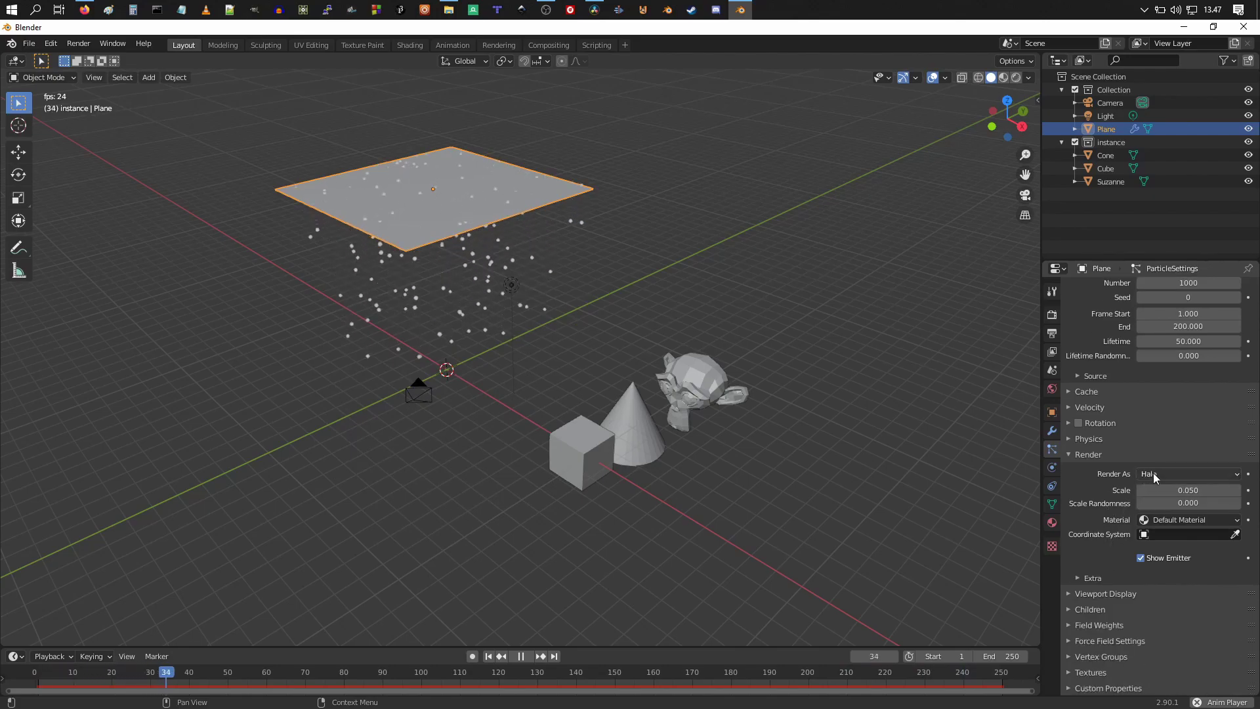
click(1152, 473)
click(1165, 559)
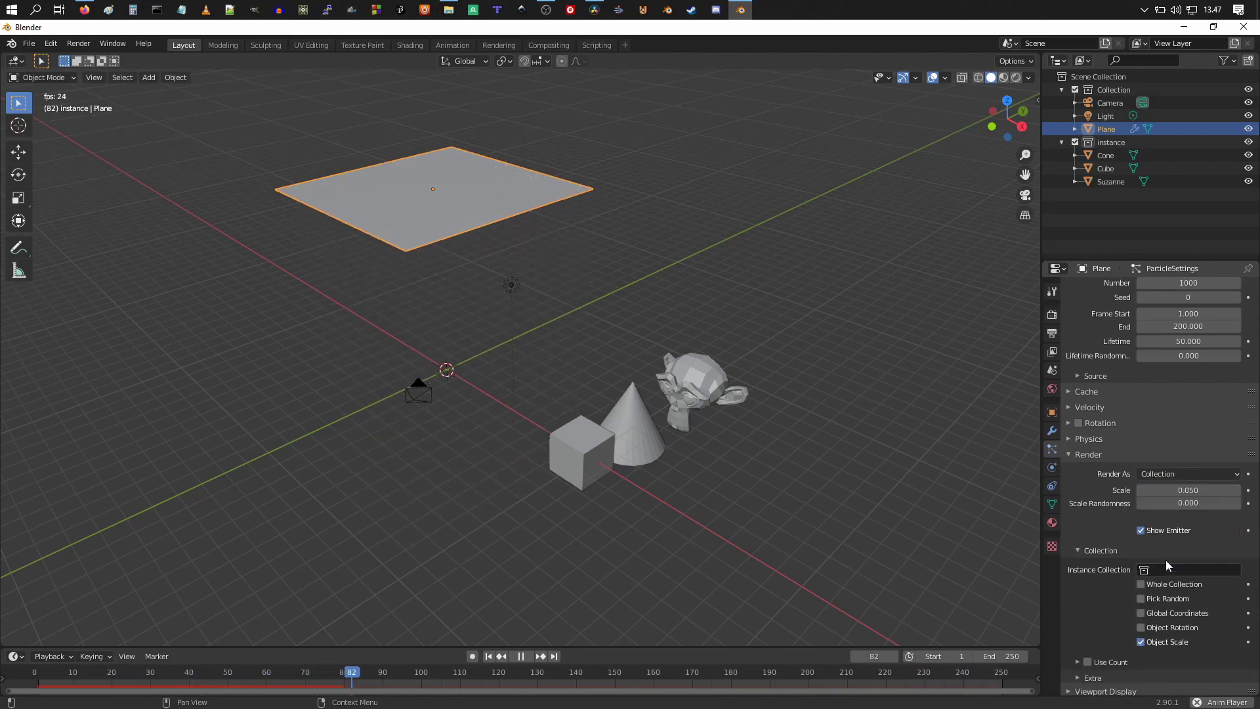
scroll(1162, 545, down, 2)
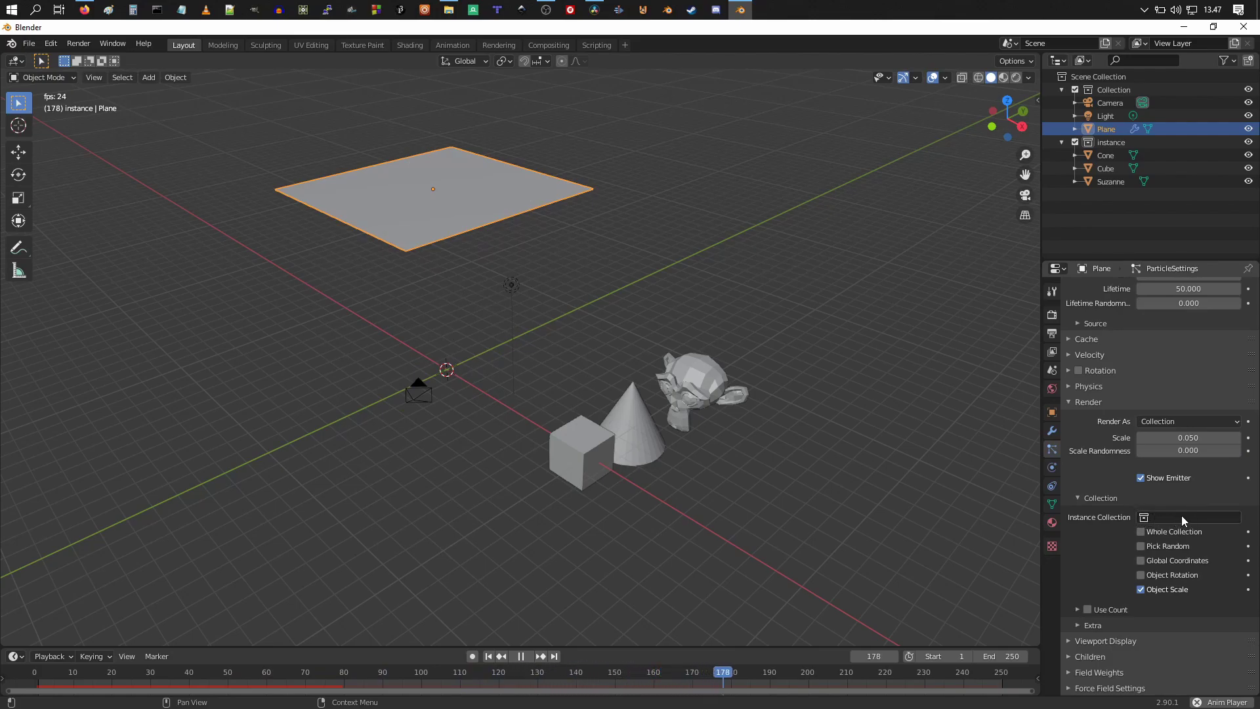
click(1180, 515)
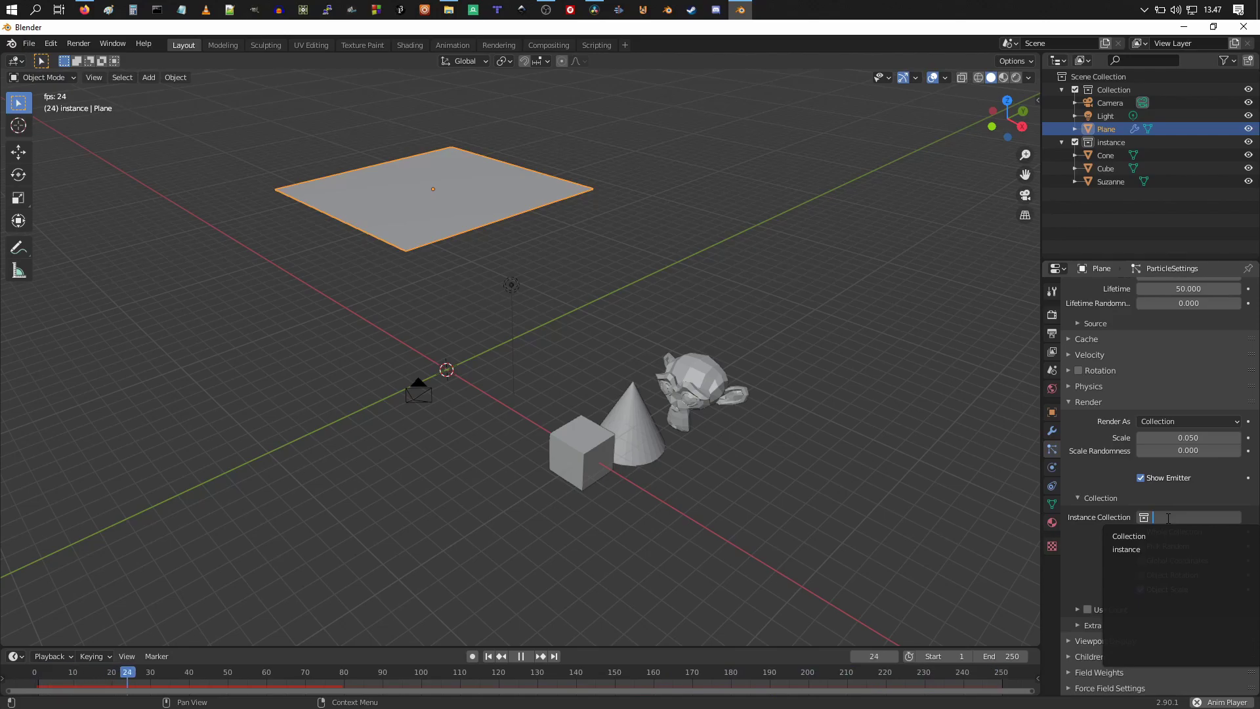
click(1154, 550)
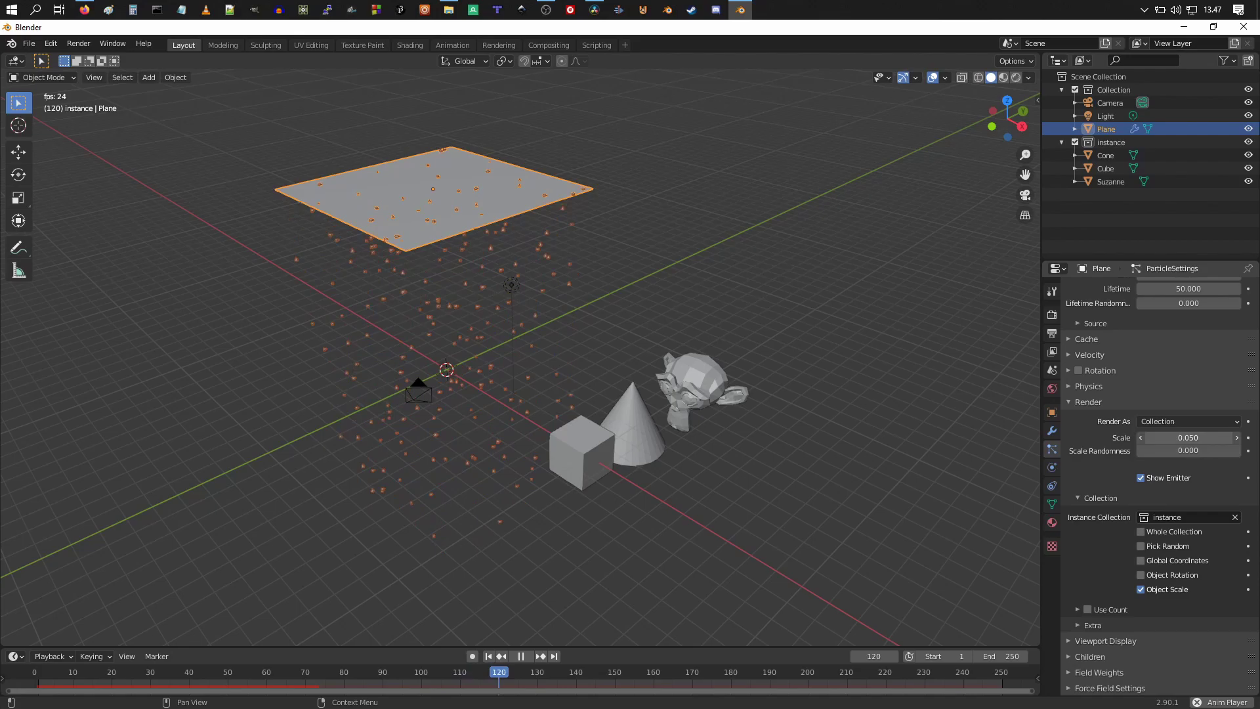
Set particle render scale to 0.740 and scale randomness to 1.000
drag(1188, 437, 1238, 437)
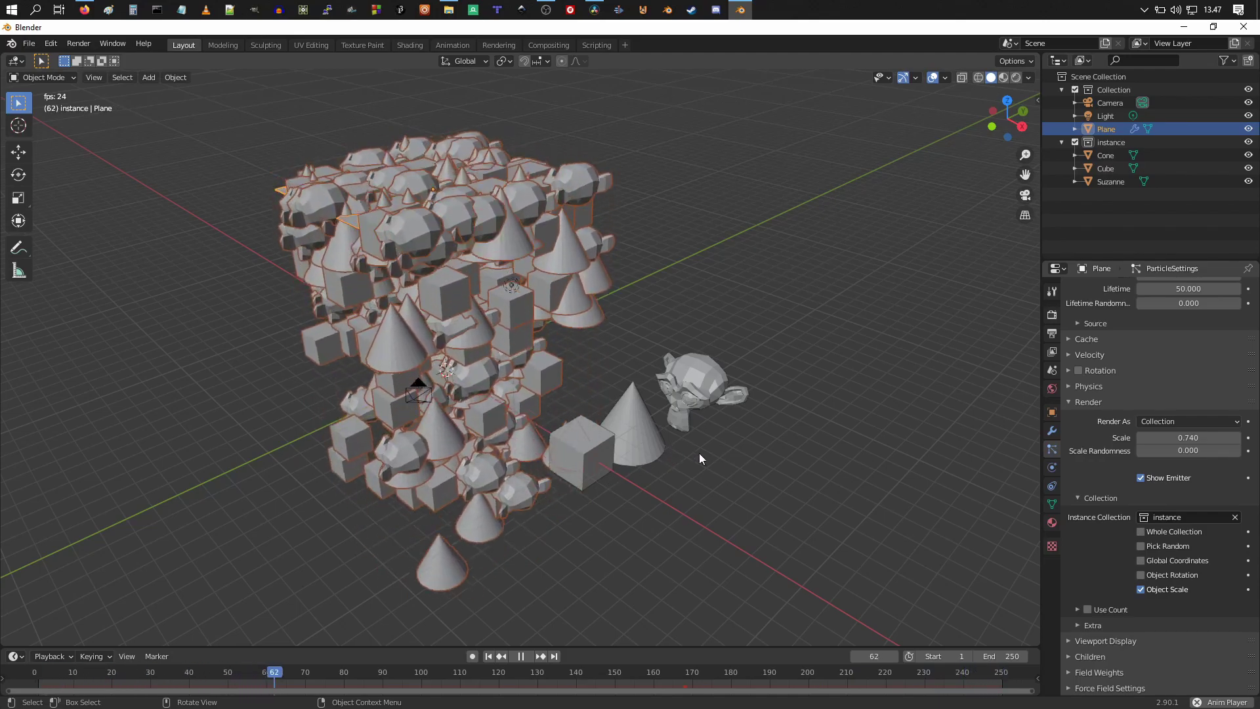
drag(1179, 450, 1241, 450)
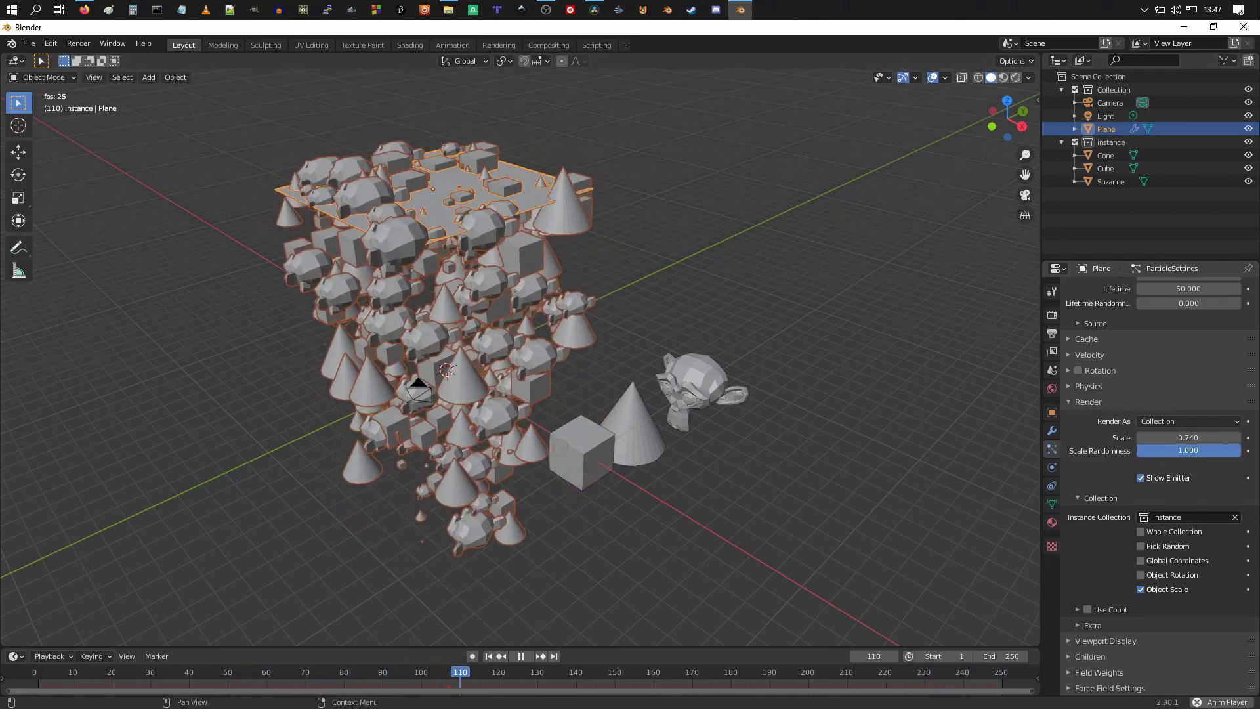
middle_drag(686, 384, 616, 357)
Stop playback and move the light out to X 12.619
key(space)
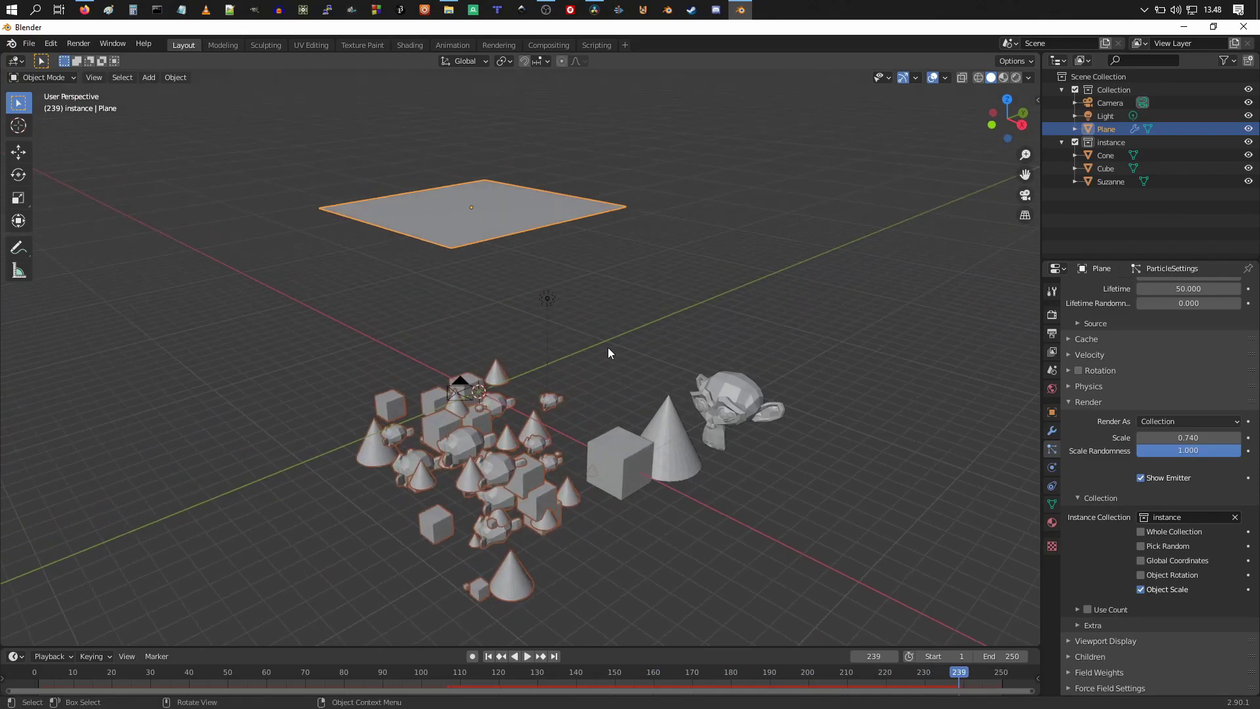
click(545, 298)
middle_drag(544, 299, 585, 344)
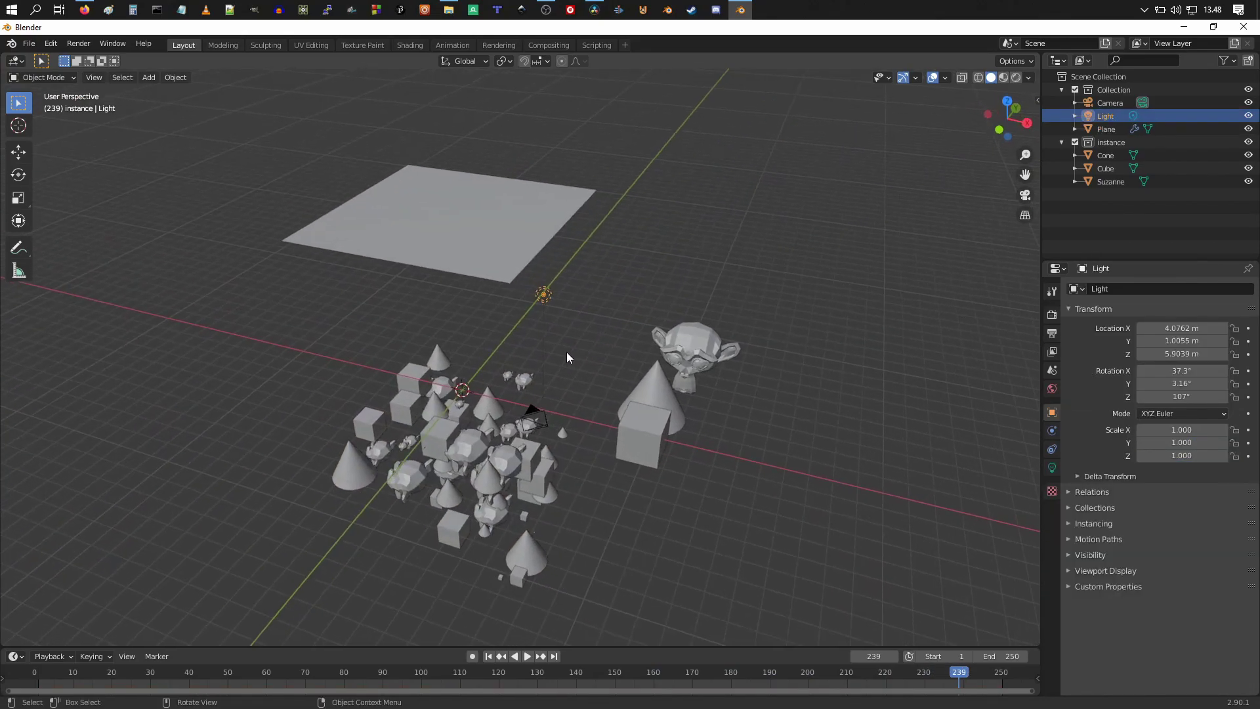
key(g)
click(771, 342)
middle_drag(802, 341, 775, 385)
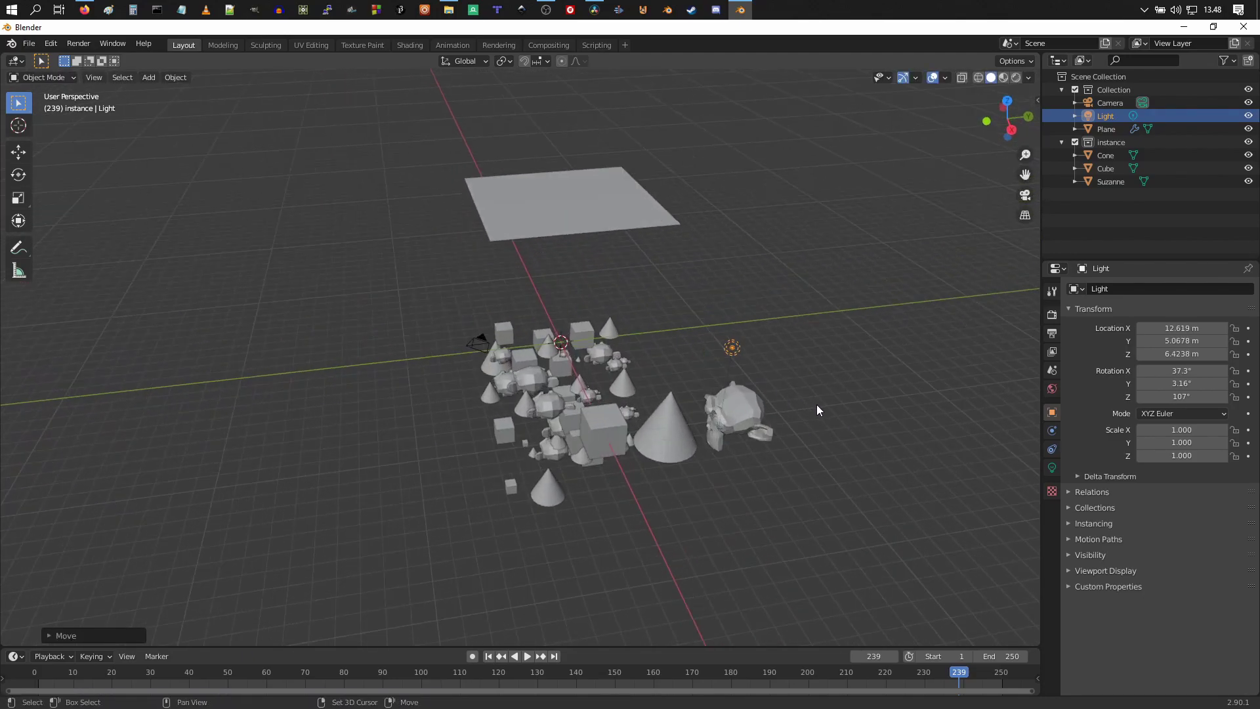
Duplicate the light as Light.001 and place it at X 3.4912, Y -12.672, Z 6.8307
key(shift+d)
click(499, 337)
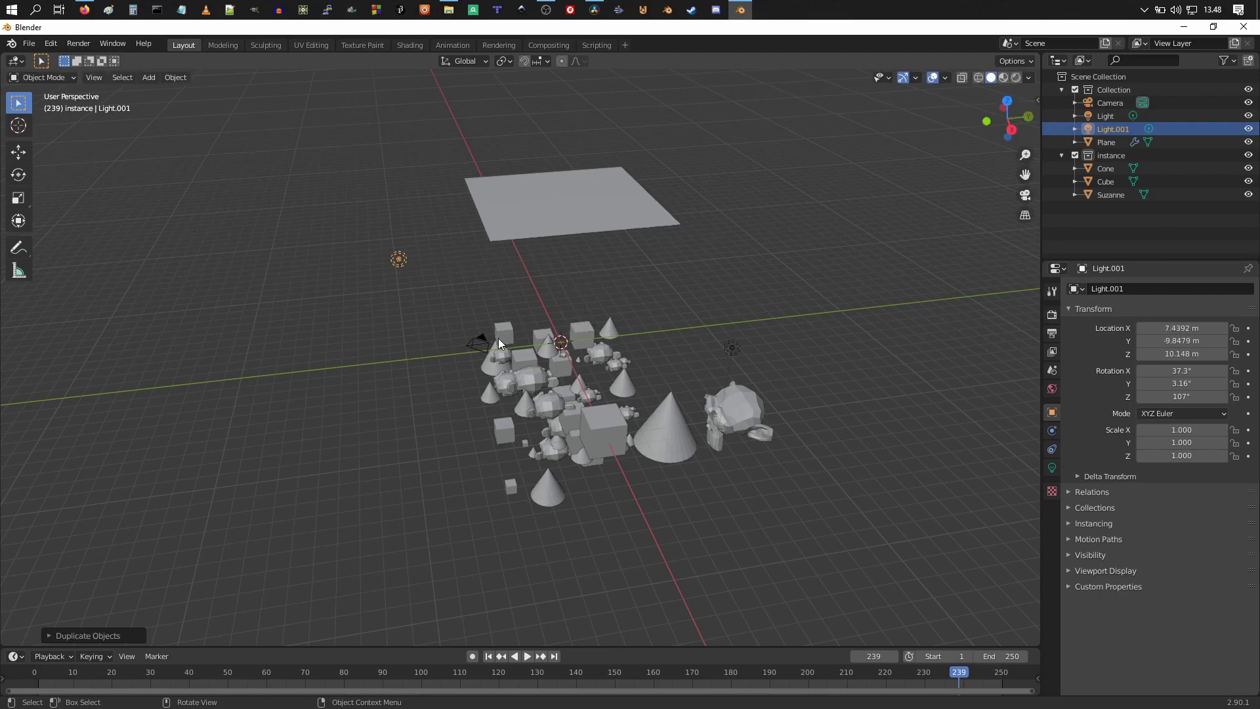
middle_drag(499, 338, 644, 323)
key(g)
click(583, 357)
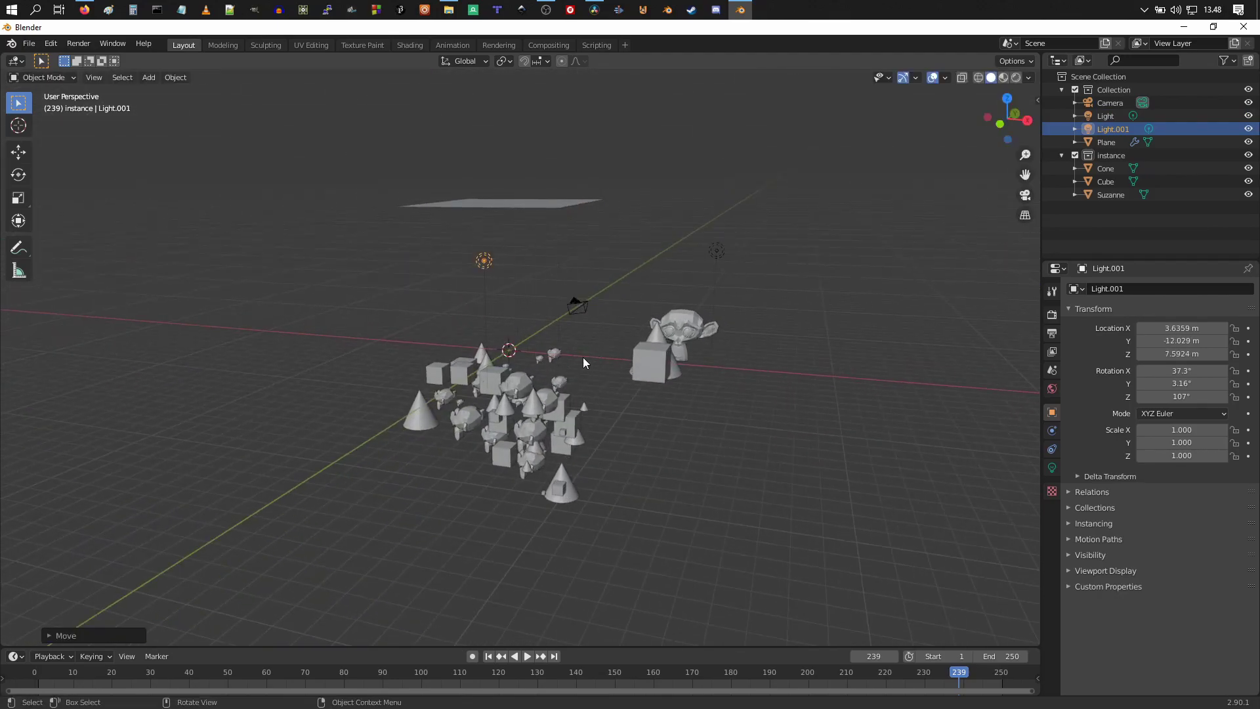
mouse_move(583, 357)
middle_down()
mouse_move(545, 345)
mouse_move(536, 360)
mouse_move(584, 372)
middle_up()
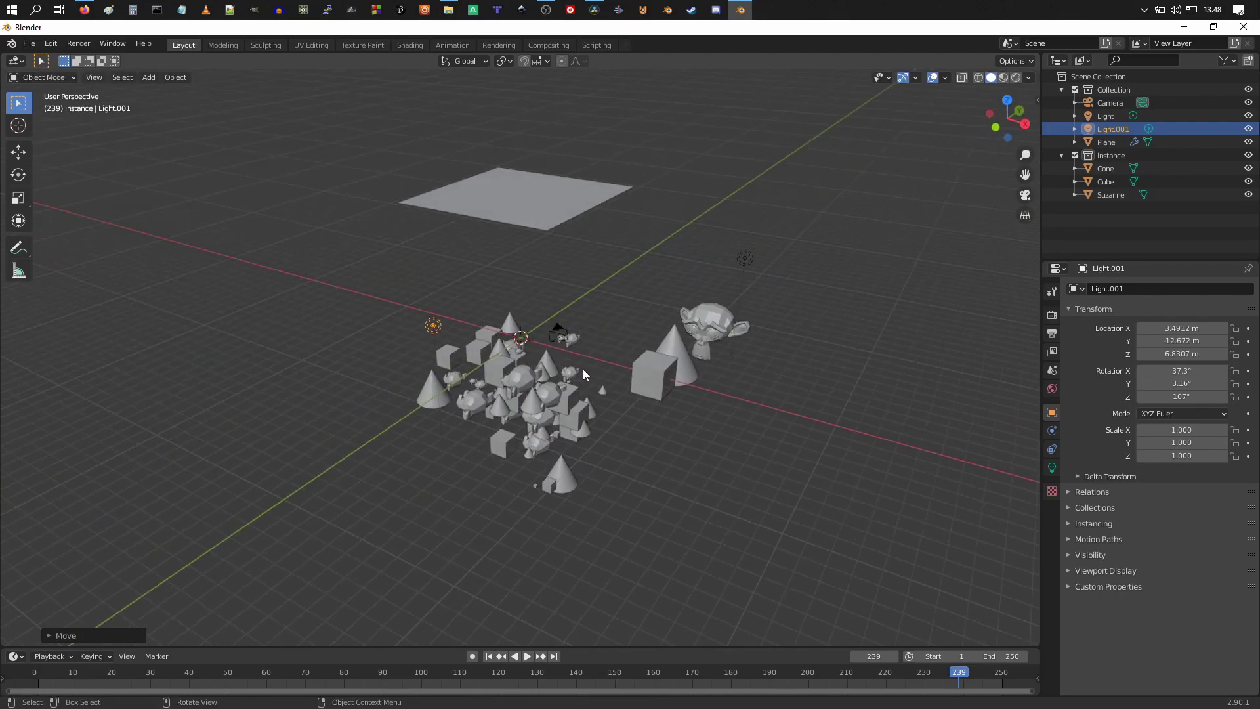
In camera view, use Fly Navigation to centre the instanced objects and plane in frame
click(1026, 197)
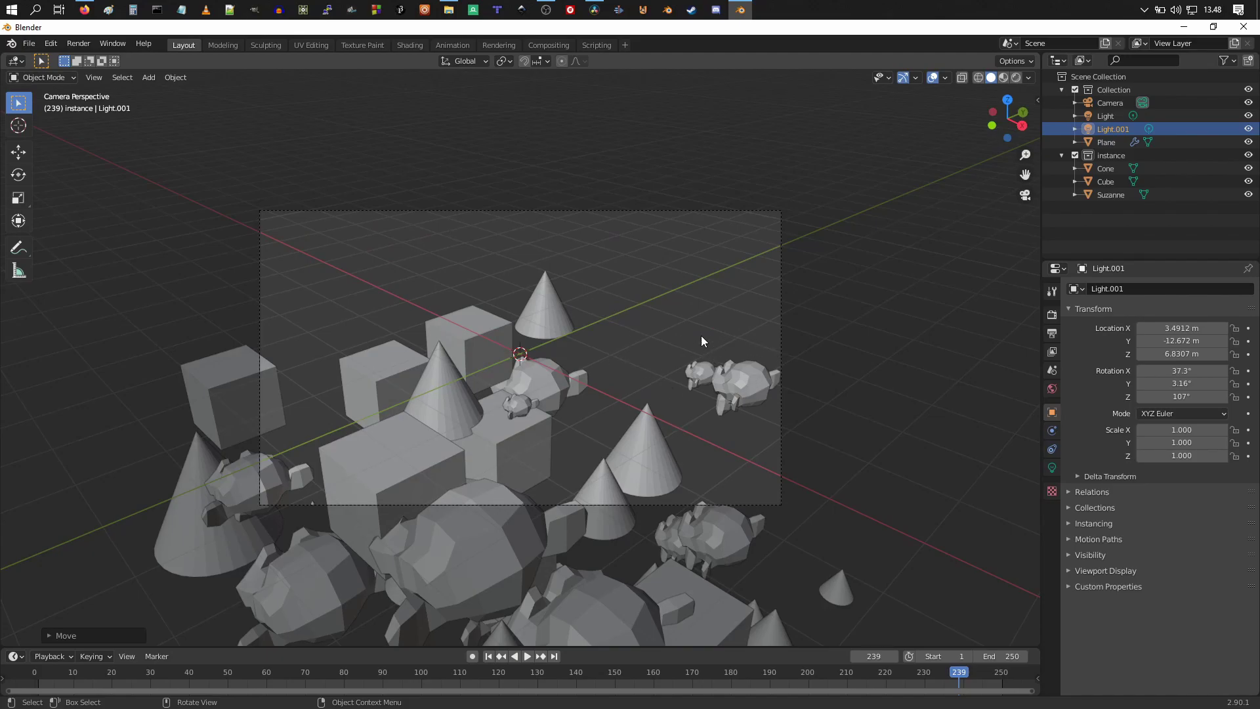
key(F3)
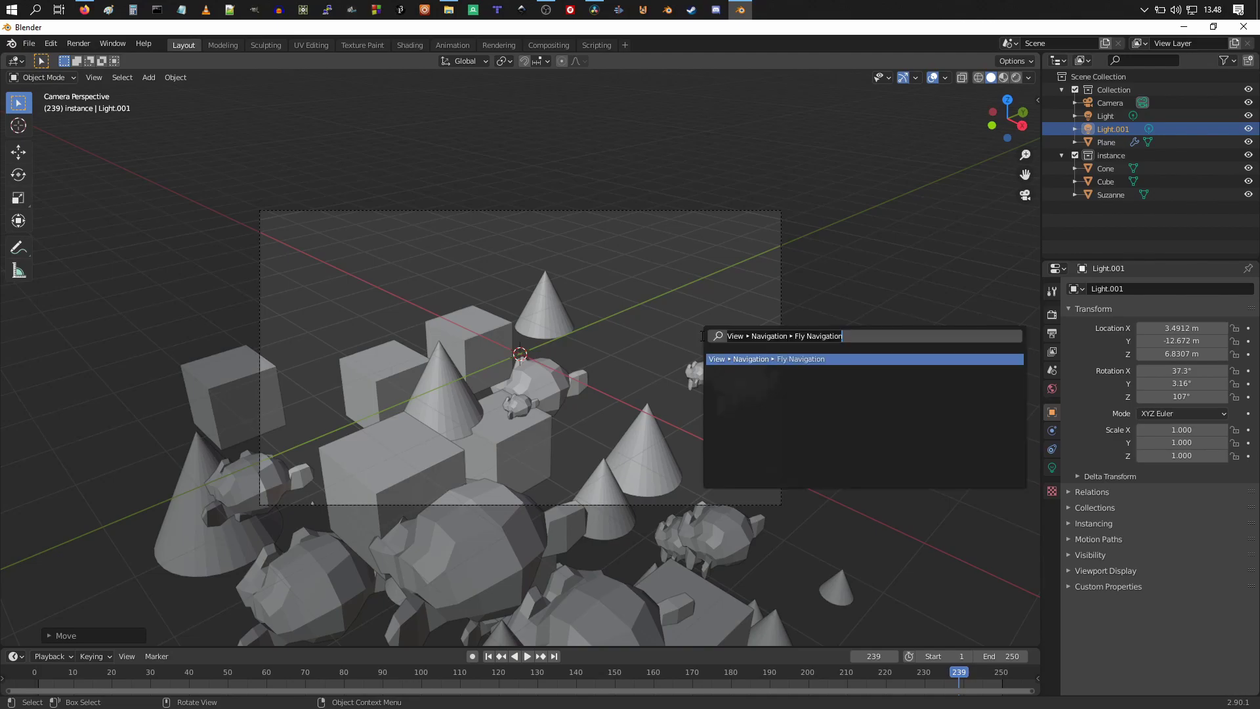
text(fly navig)
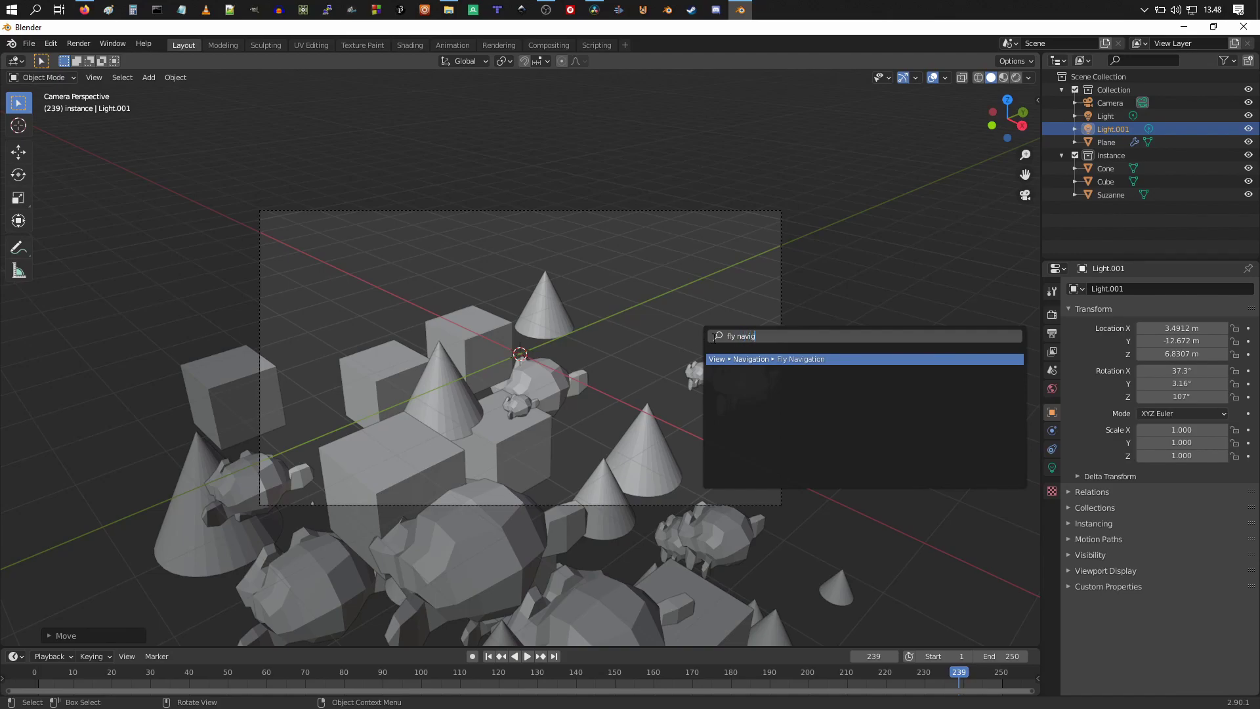
click(813, 359)
key(w)
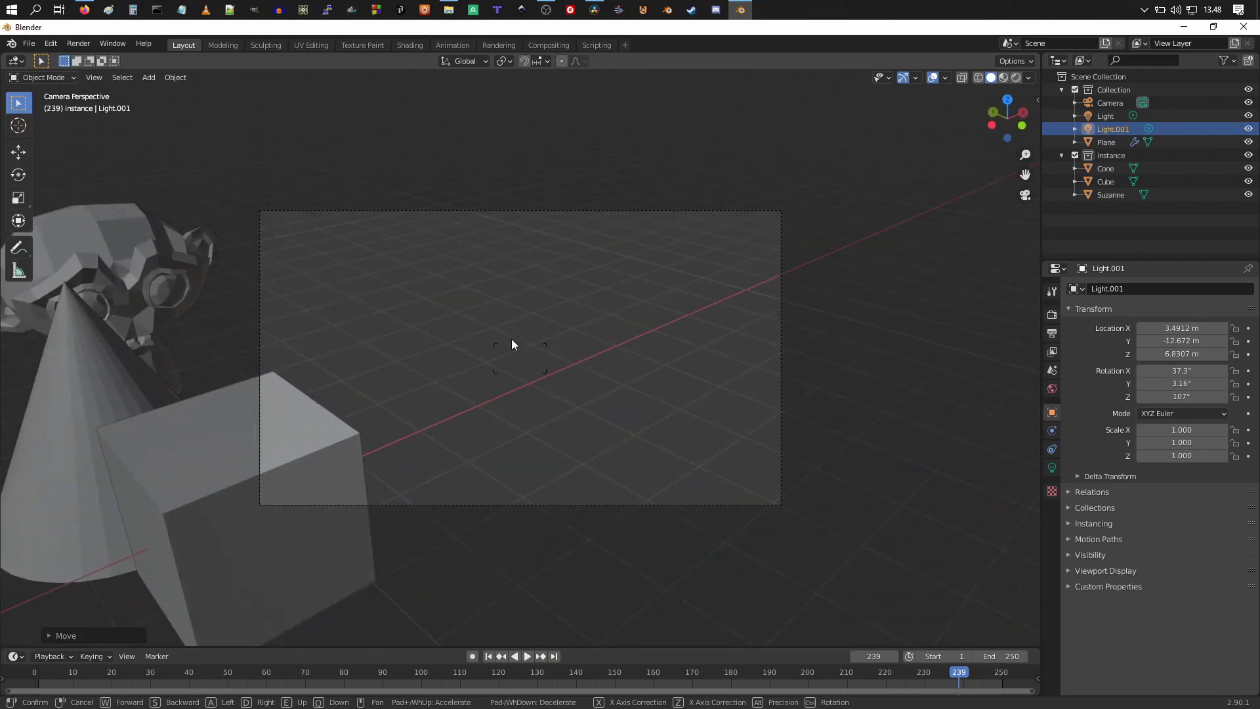
key(s)
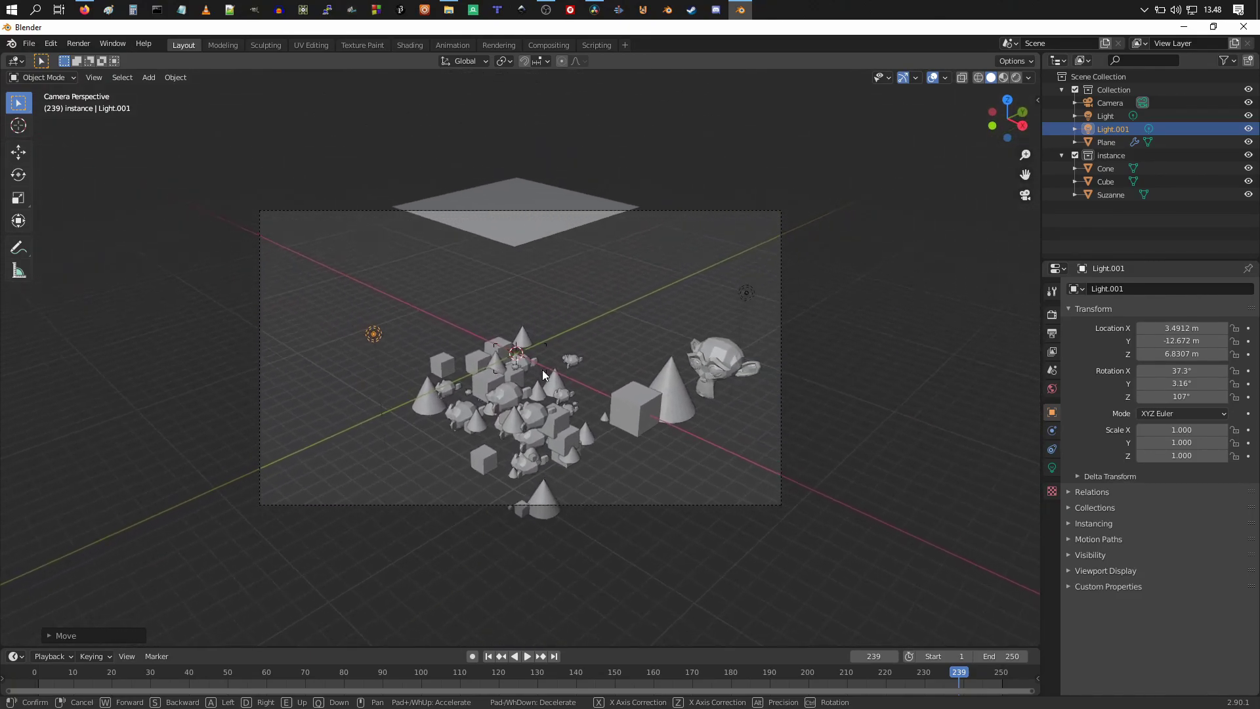
key(w)
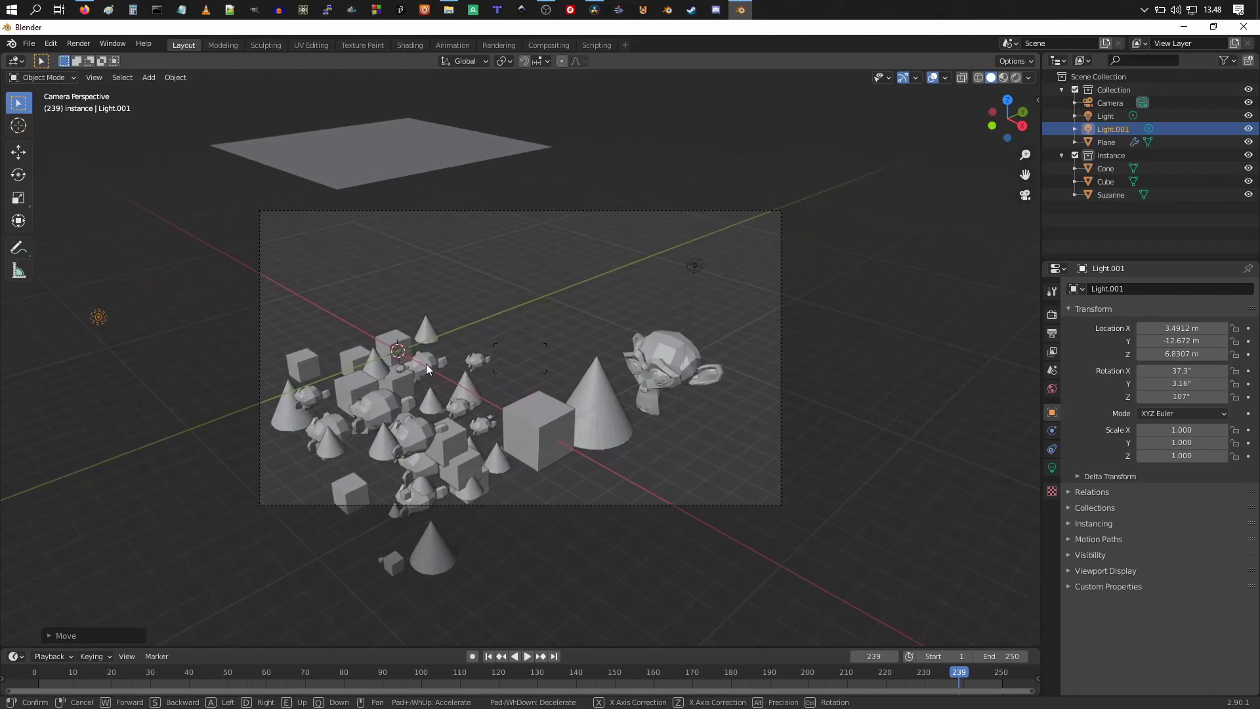
key(s)
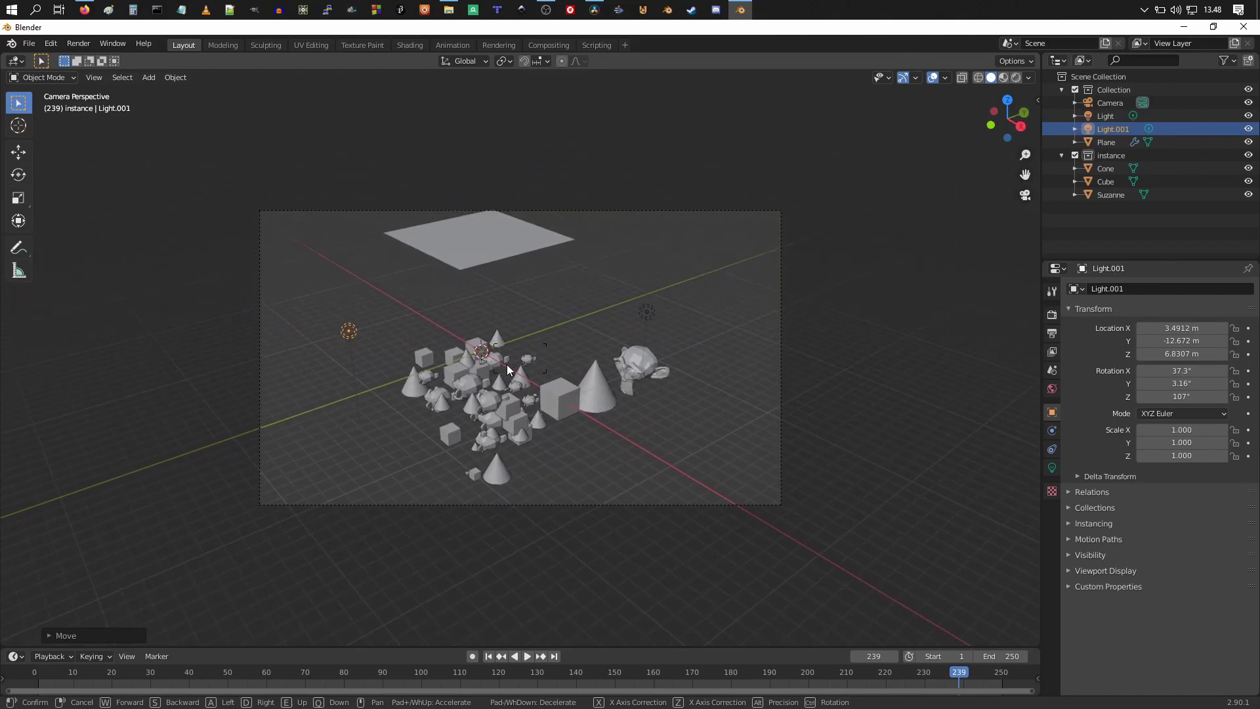
key(w)
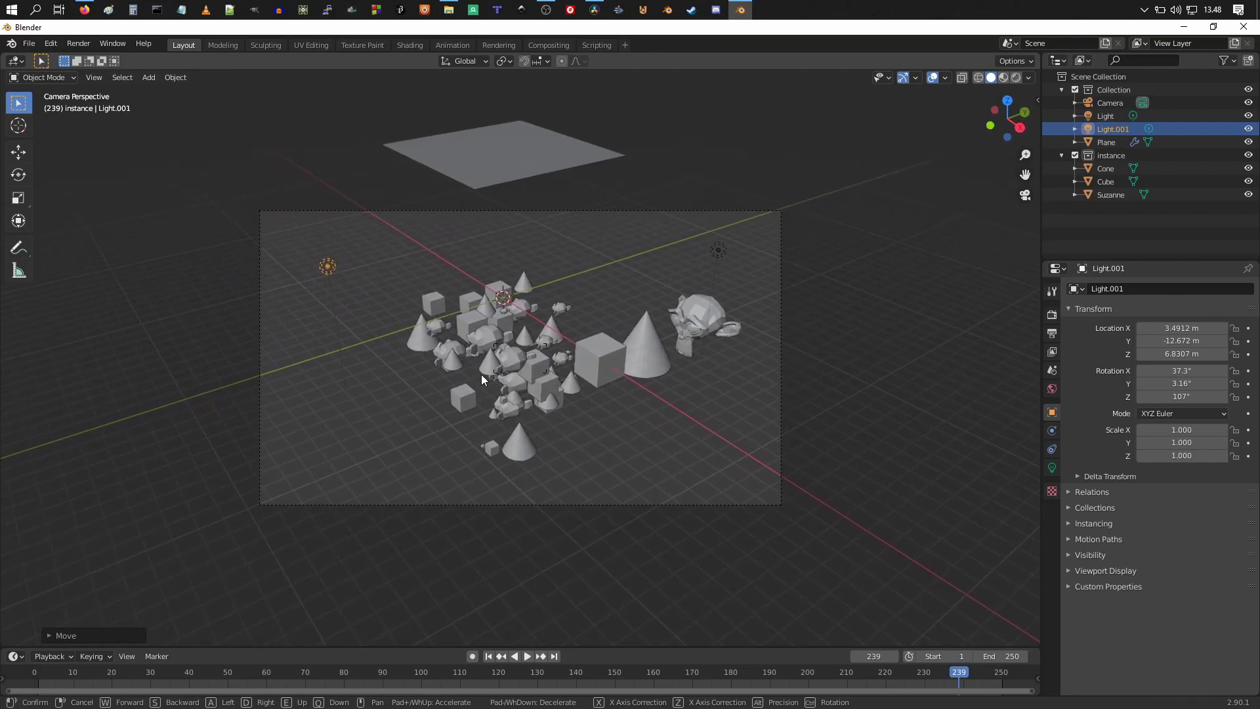
click(518, 374)
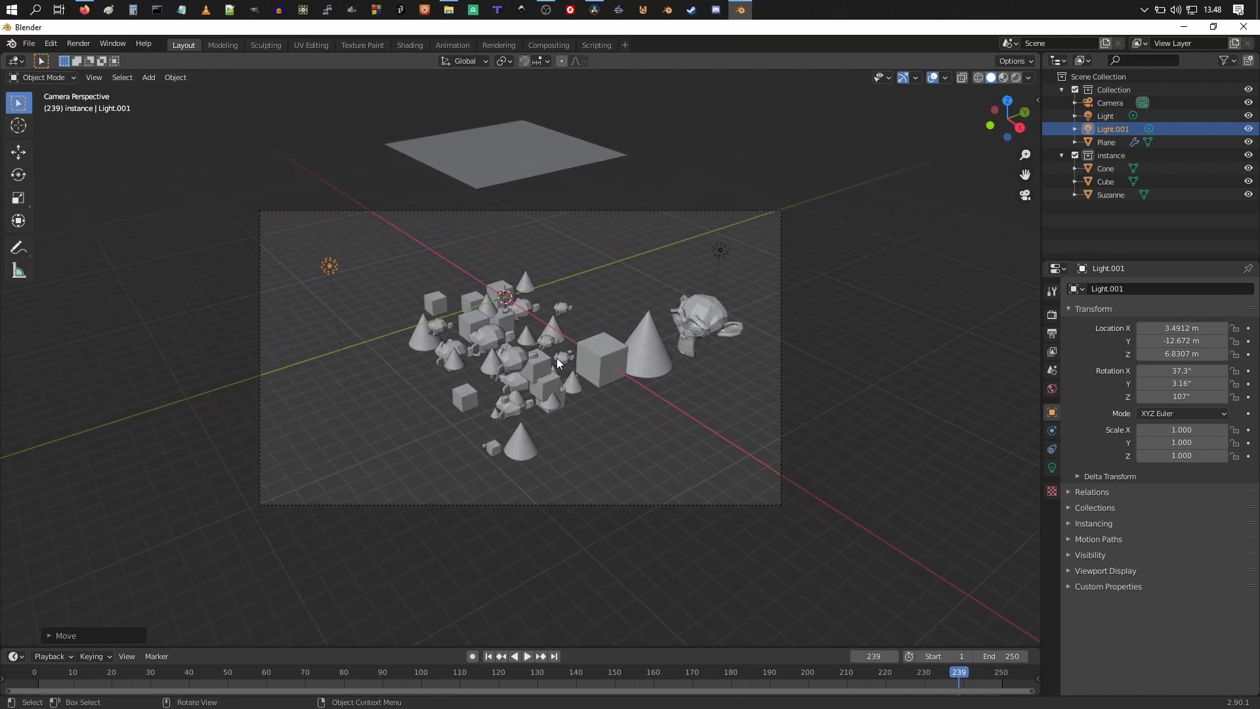
Play the particle animation, stop at frame 70, and render that frame
key(space)
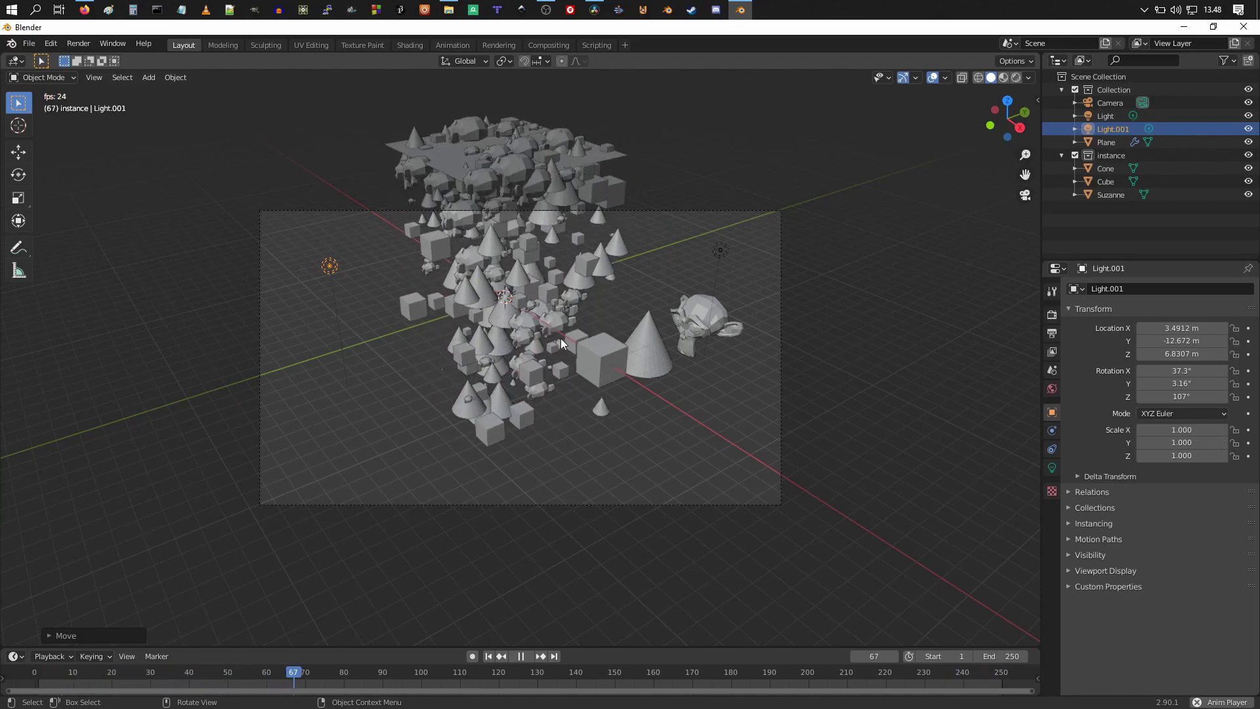
key(space)
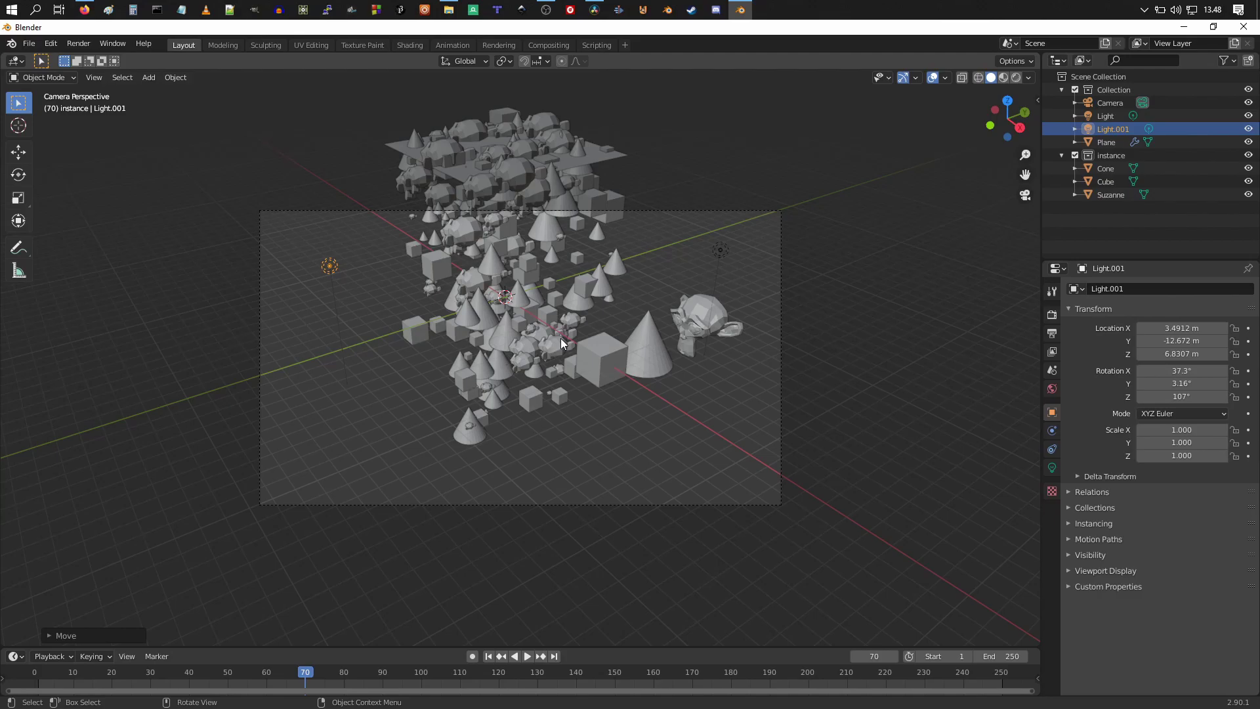
key(F12)
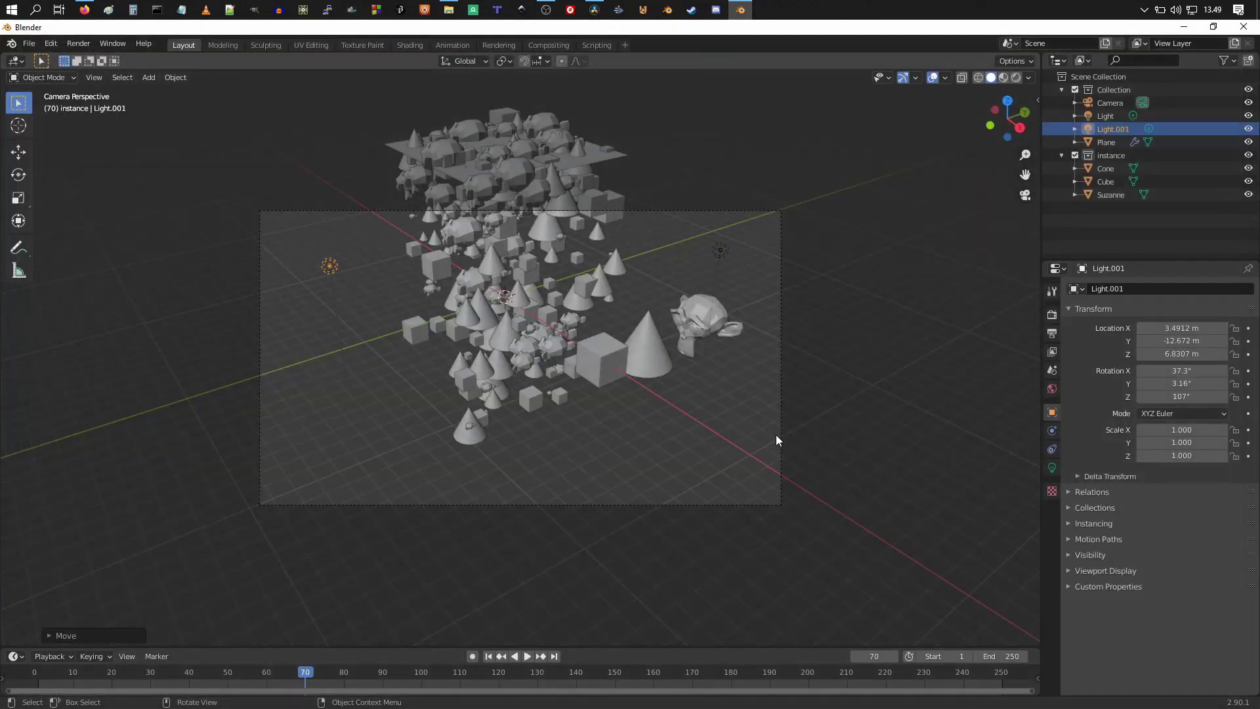
Set the World background Strength to 0 for a black background, then close the render window
click(1052, 389)
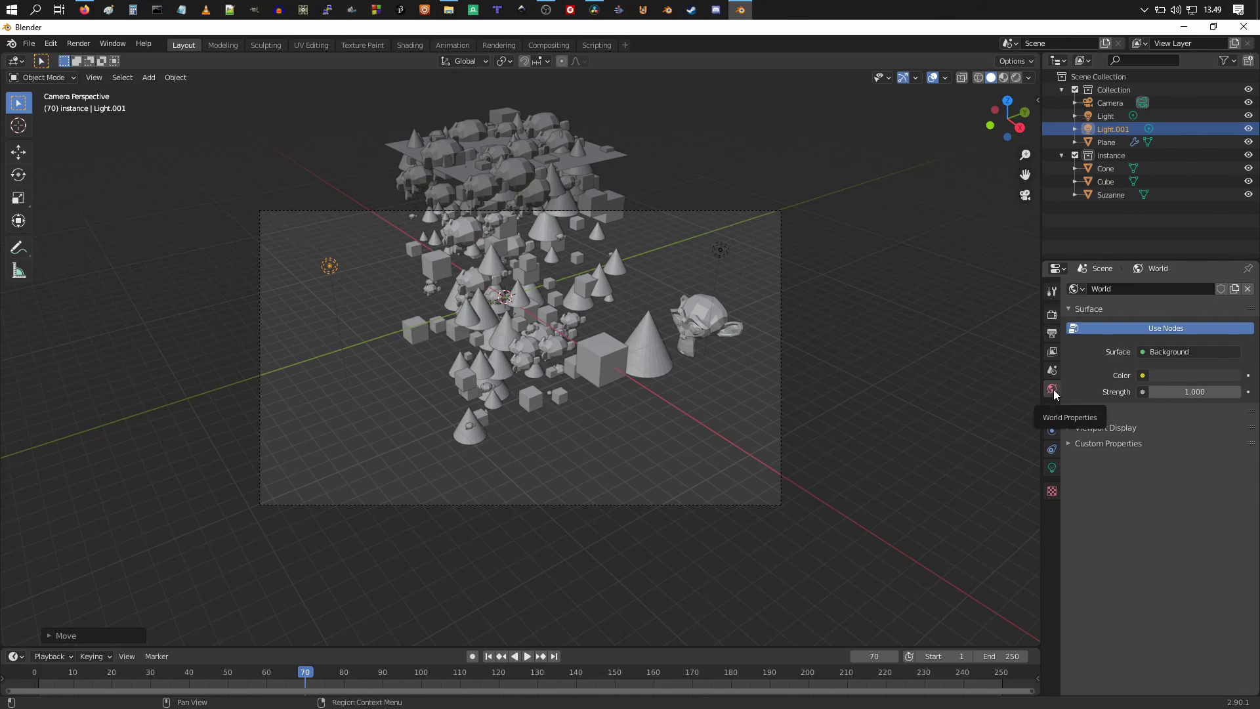
drag(1206, 392, 1156, 391)
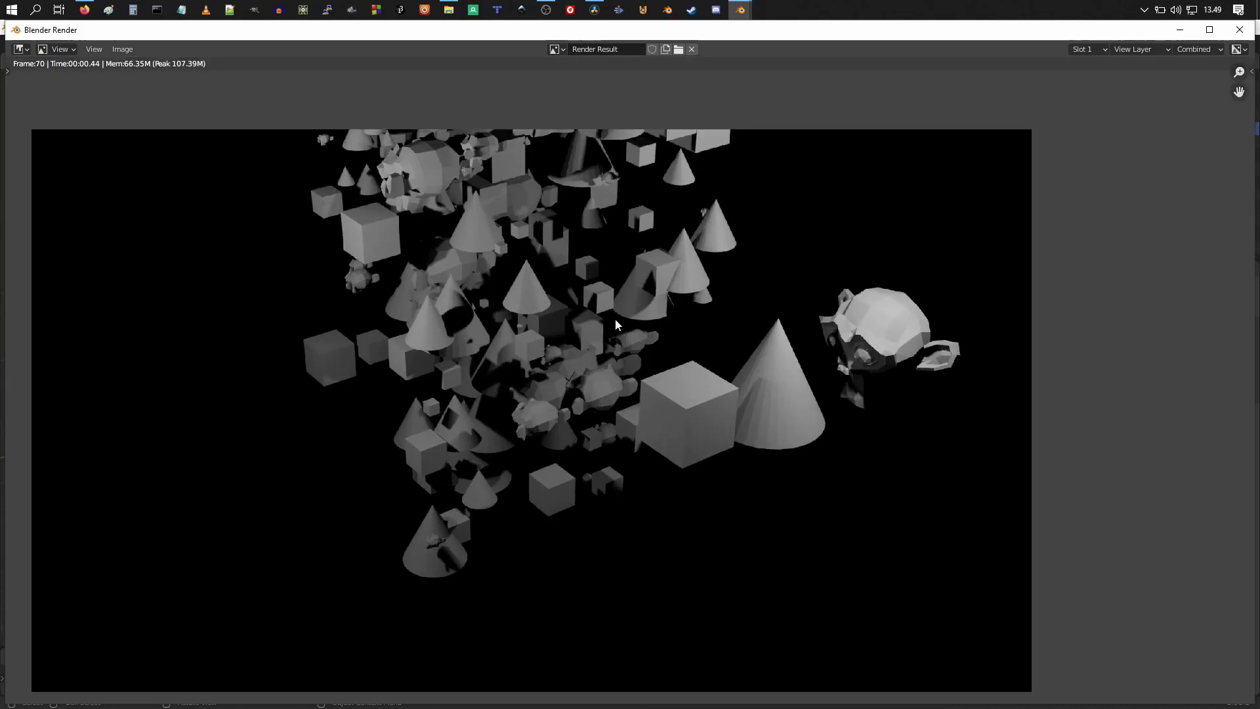
scroll(689, 433, down, 2)
scroll(670, 428, up, 2)
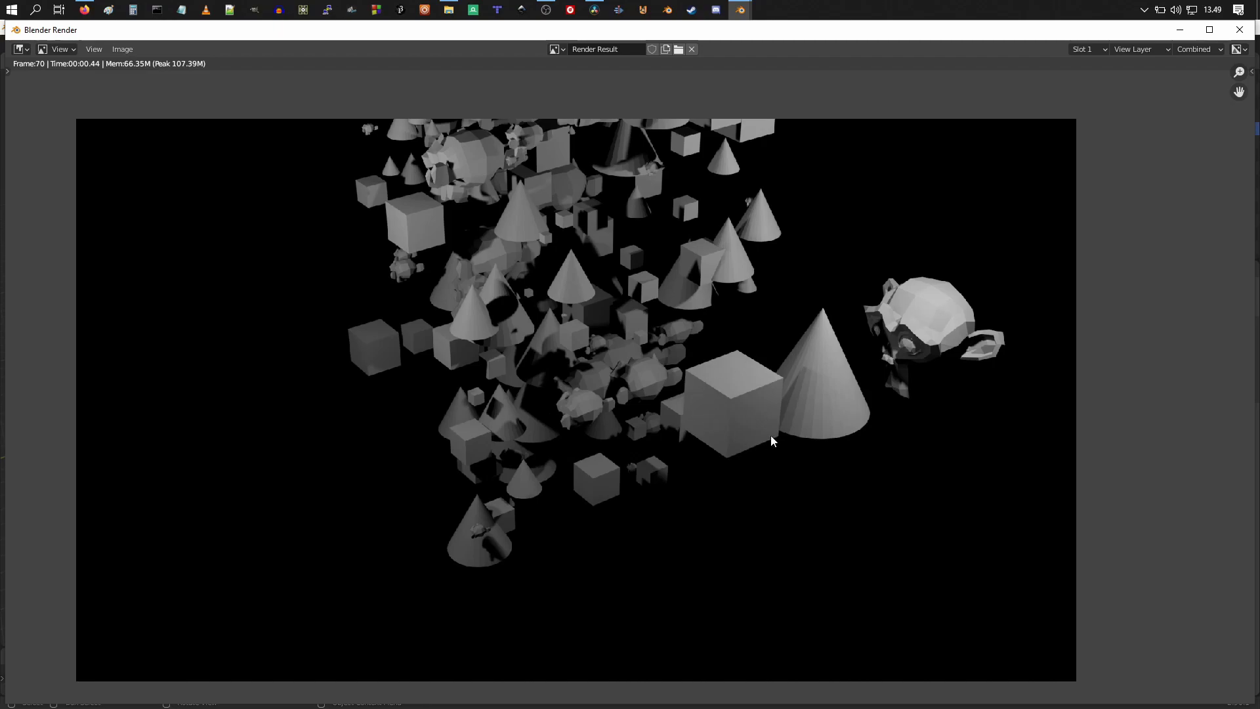
key(Escape)
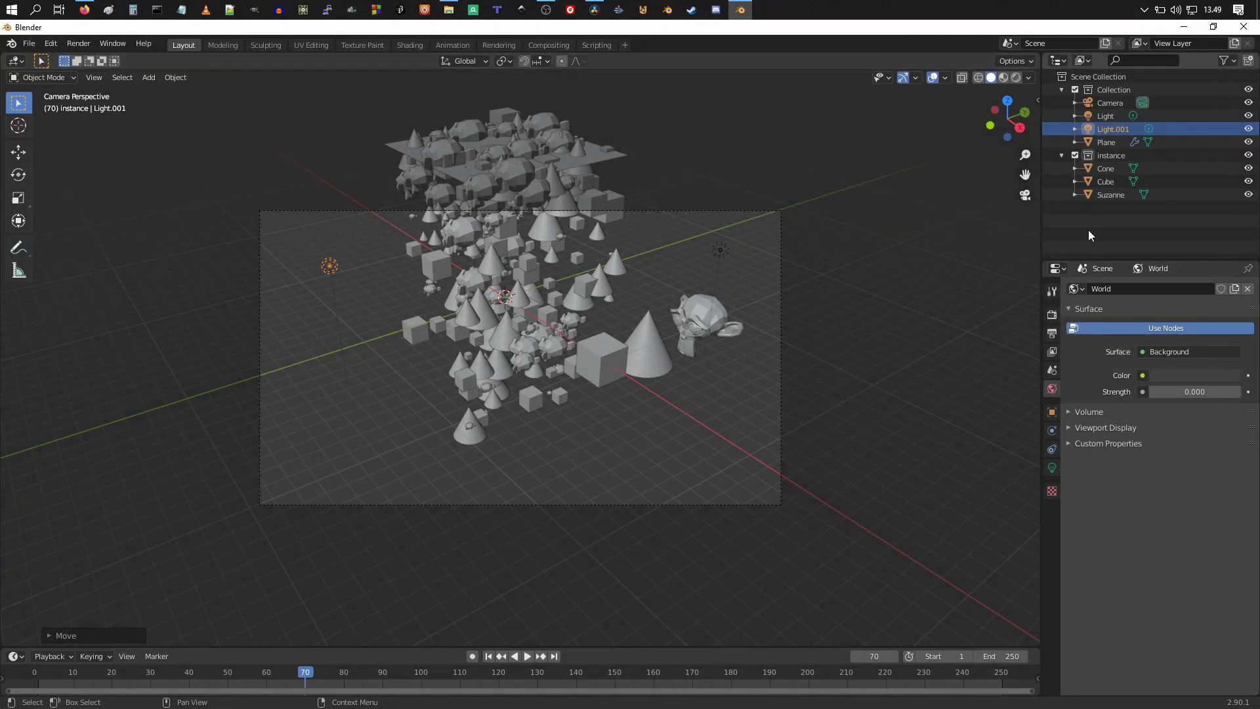
Exclude the 'instance' collection and render frame 70 so only the falling copies appear on black
click(1074, 155)
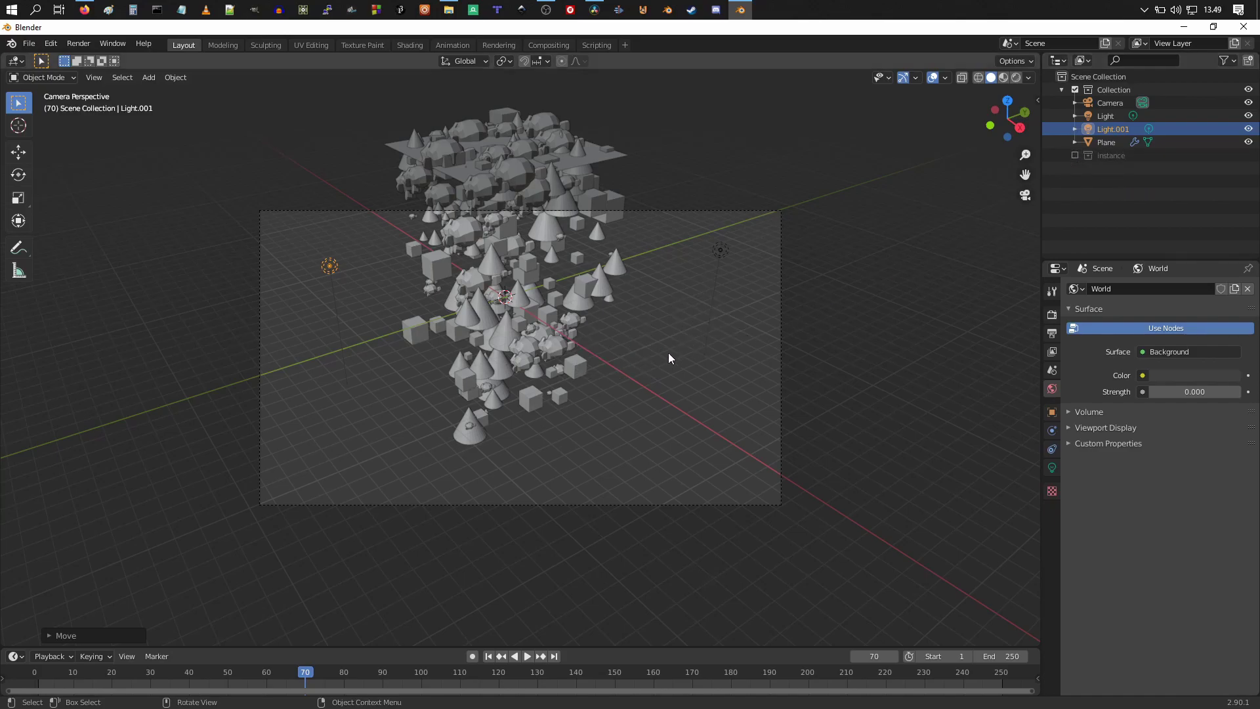
key(F12)
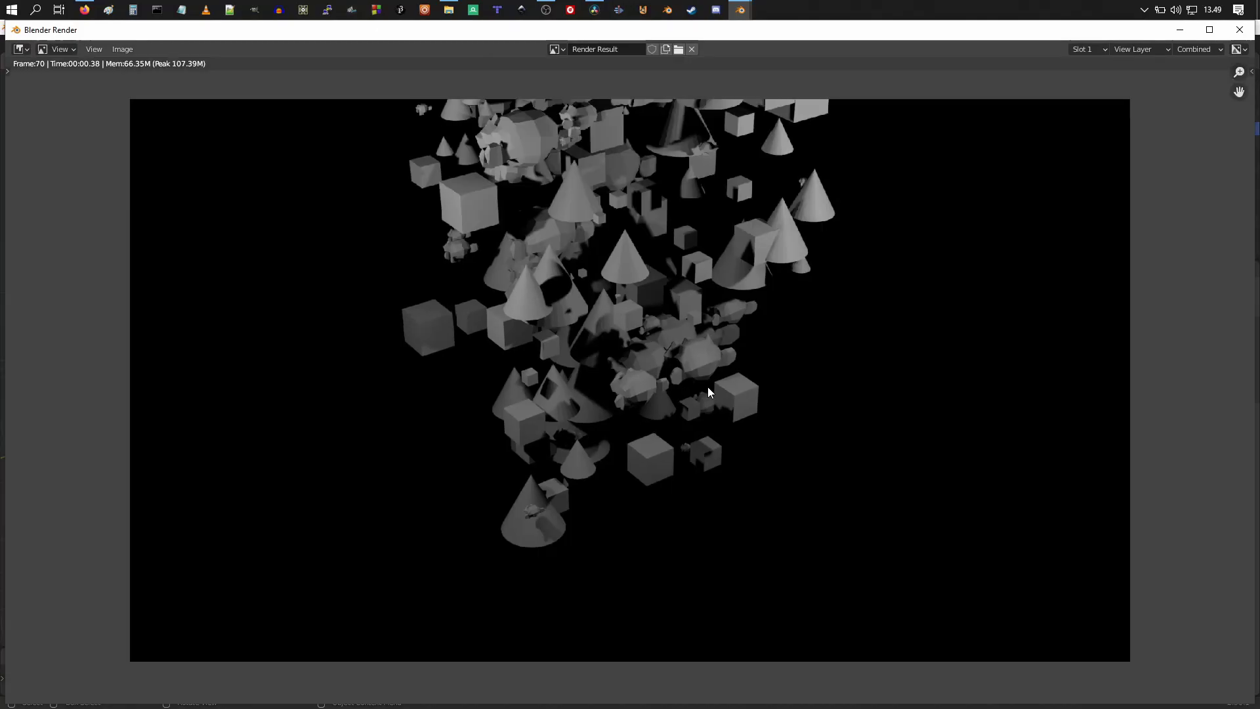
middle_drag(708, 387, 680, 373)
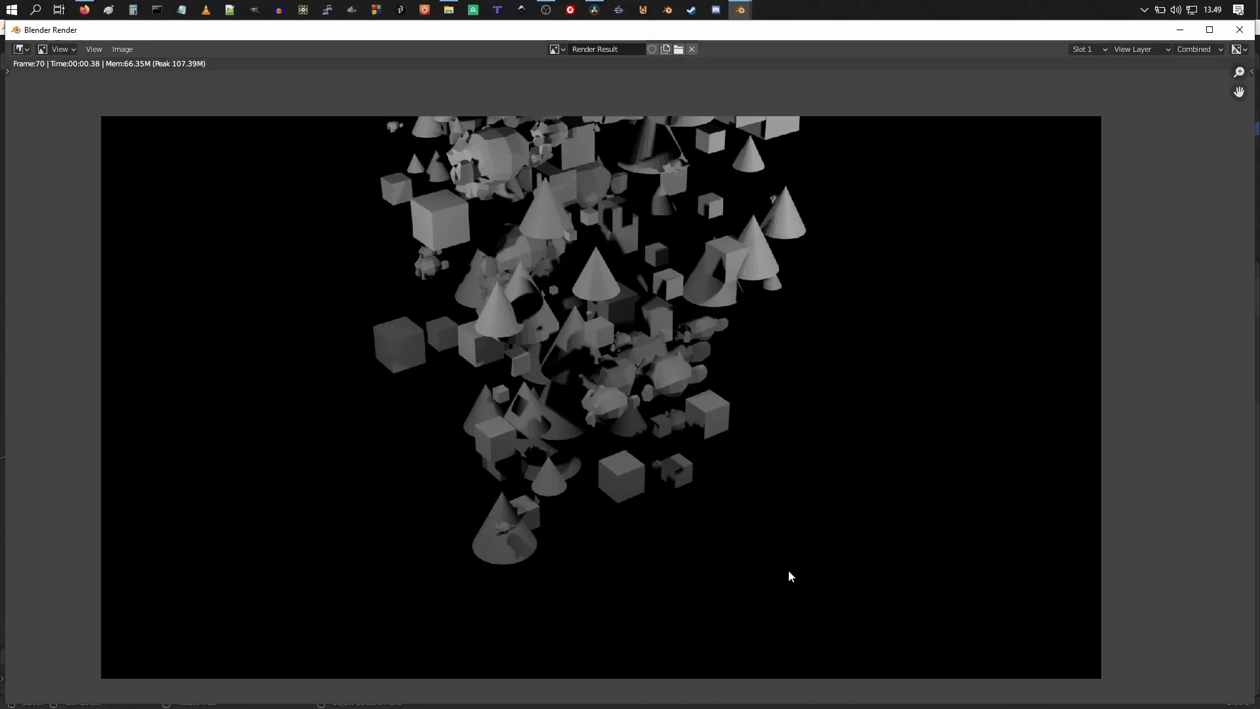